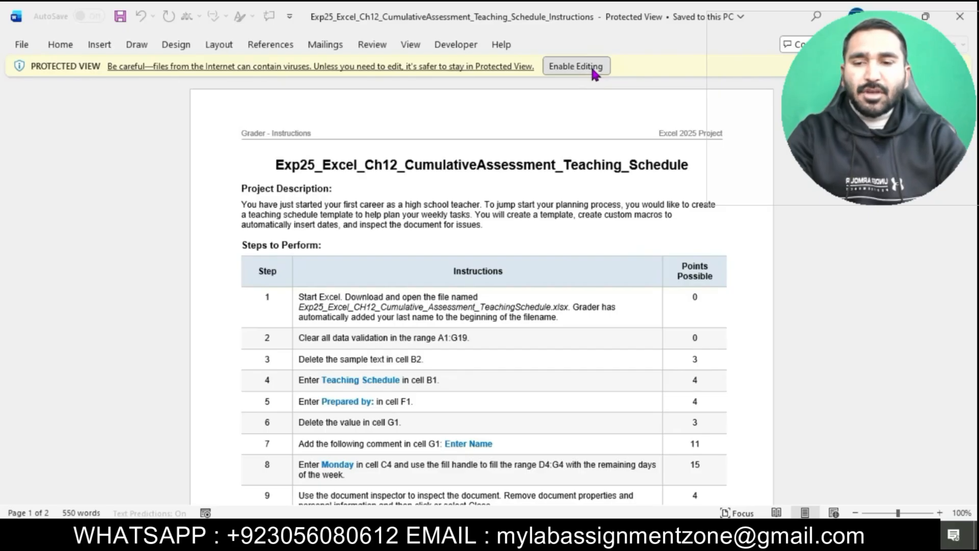
Step: Enable editing in the instructions document and set the title's font size to 16 pt
click(594, 70)
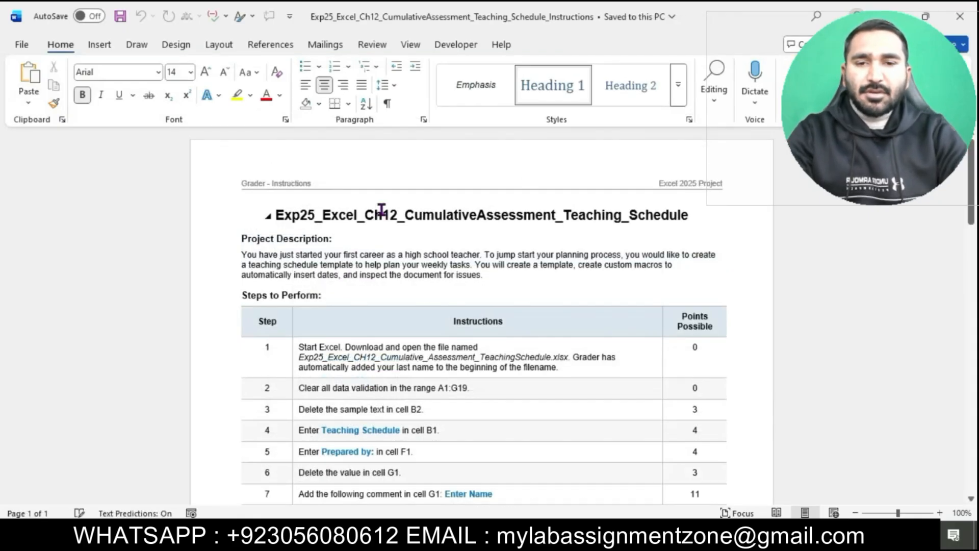
drag(275, 215, 676, 215)
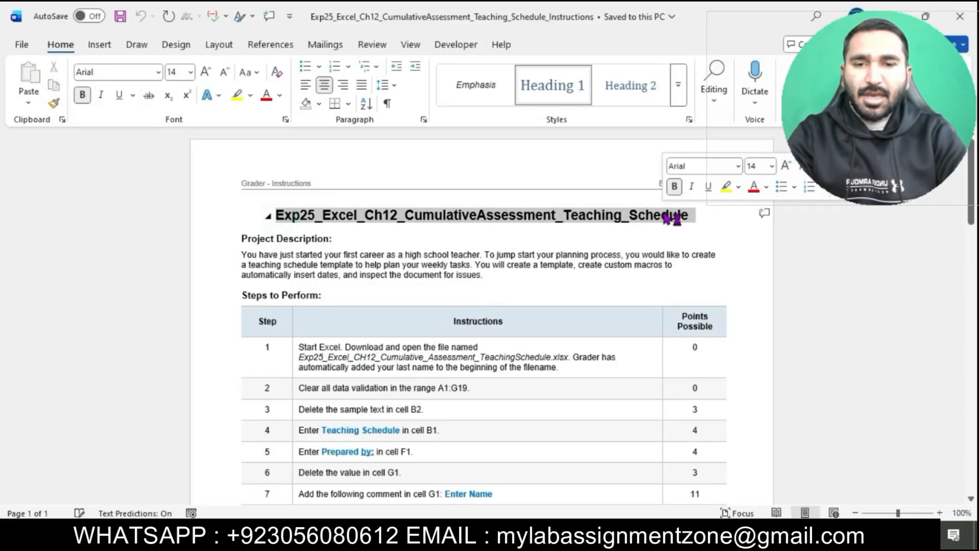
click(190, 73)
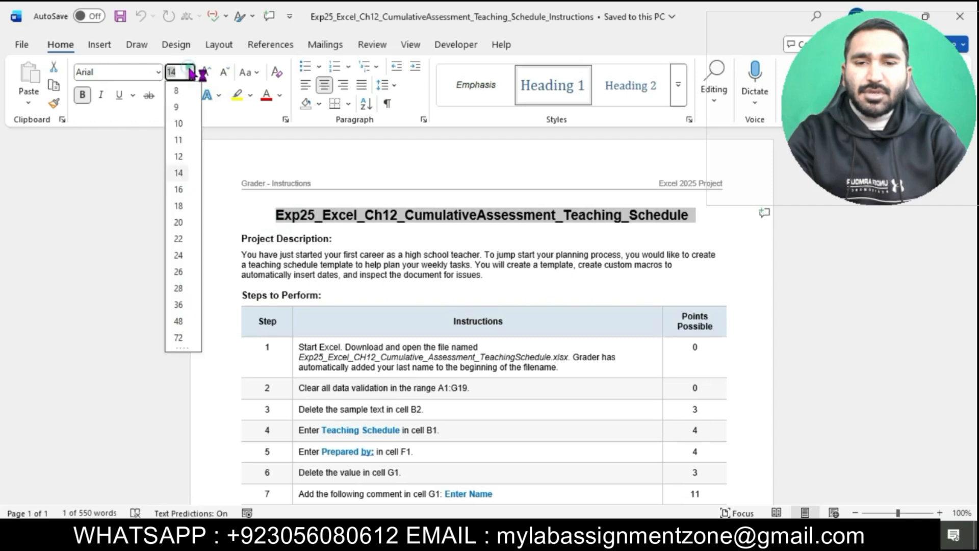
click(178, 190)
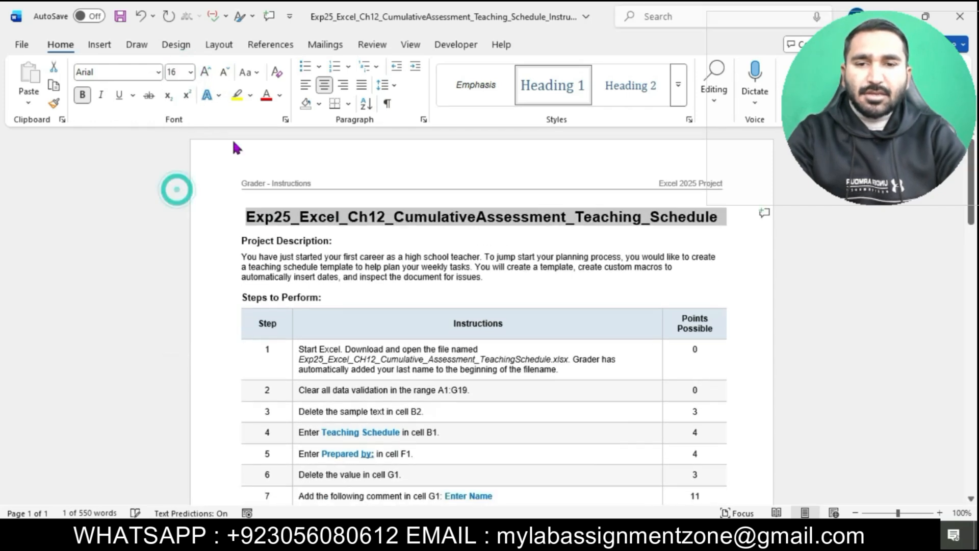
Step: Highlight the document title in turquoise
click(250, 95)
click(286, 147)
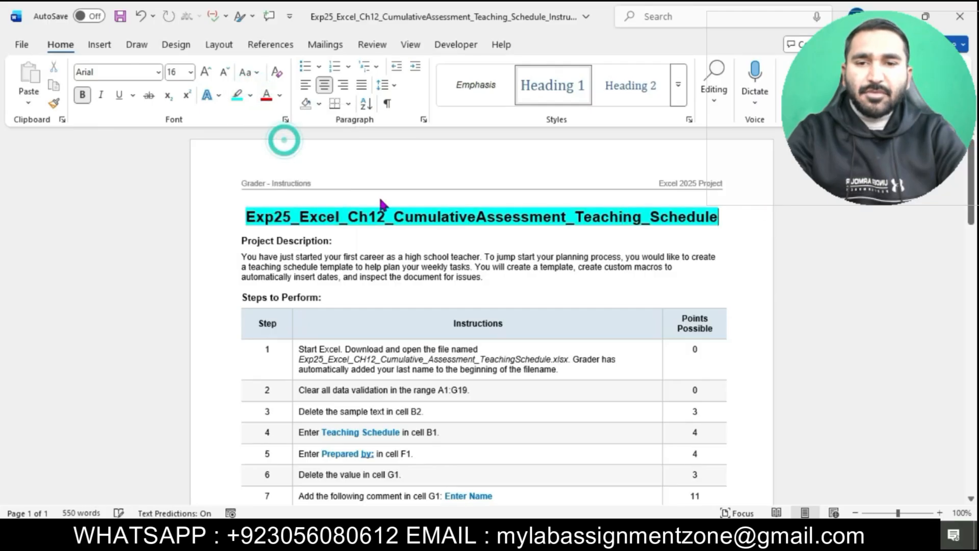
scroll(404, 280, down, 1)
scroll(405, 281, up, 3)
scroll(405, 281, up, 1)
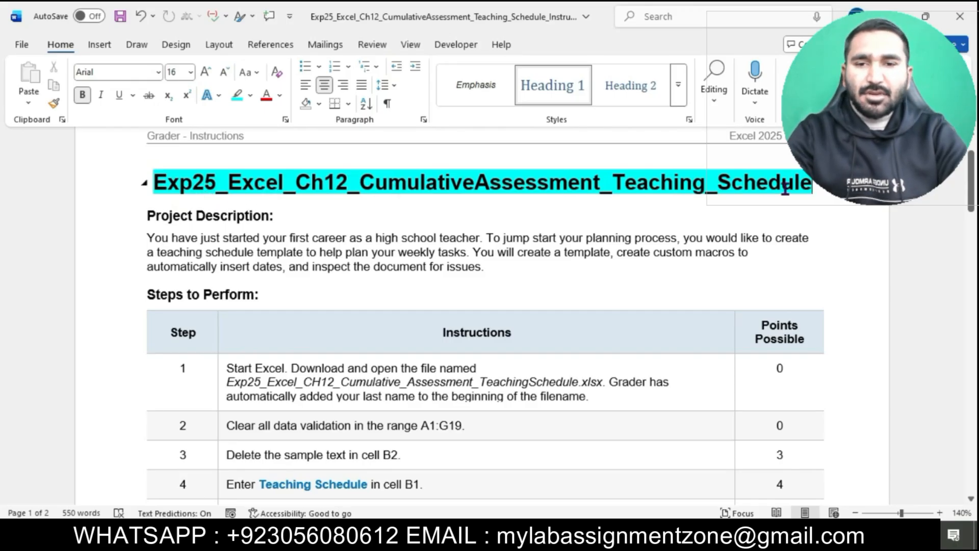
scroll(544, 193, down, 3)
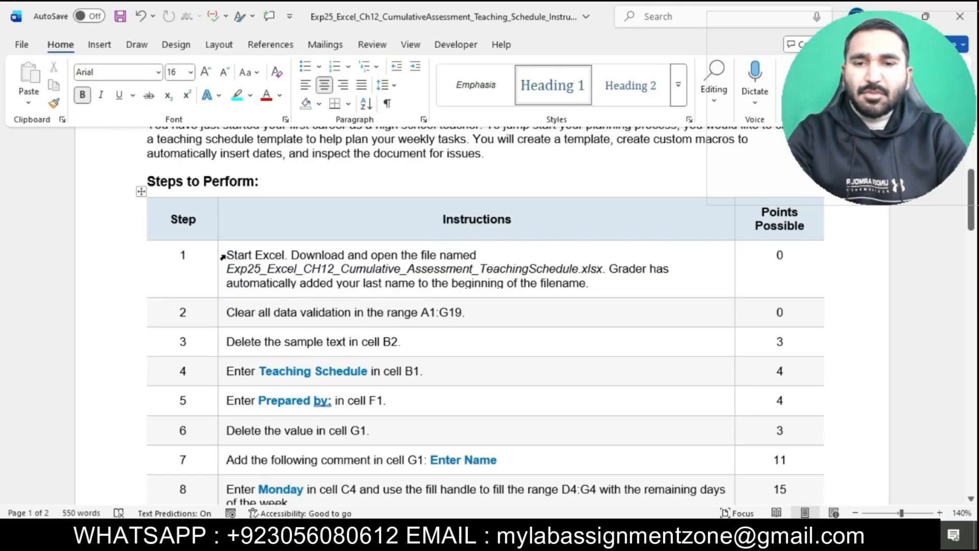
Step: Select all the instruction table text and set its font size to 12 pt
drag(225, 255, 278, 533)
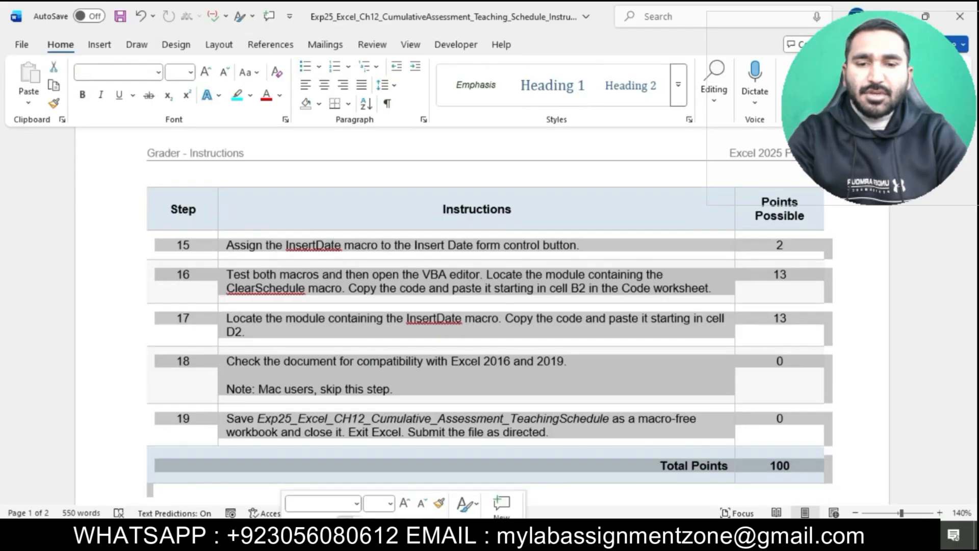
click(345, 527)
click(513, 434)
scroll(513, 434, down, 1)
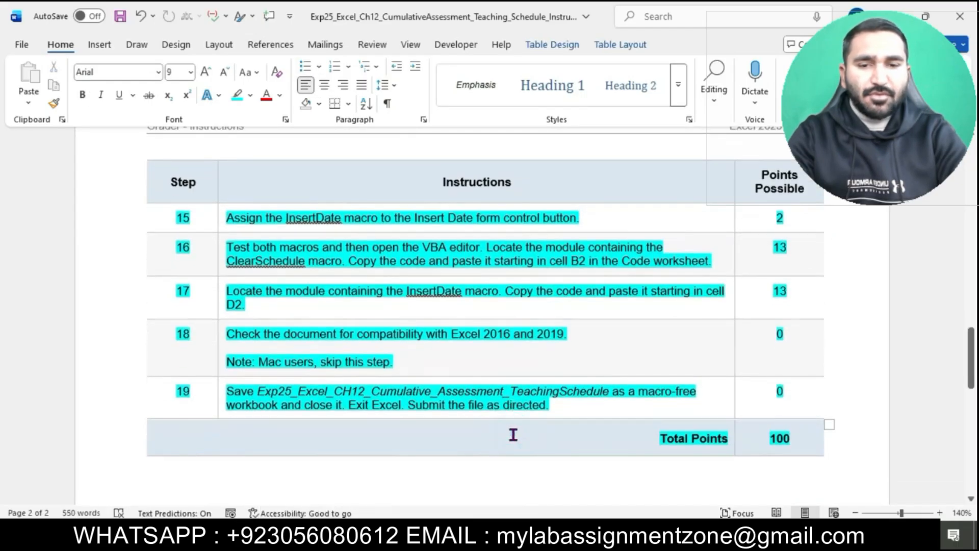
key(ctrl+z)
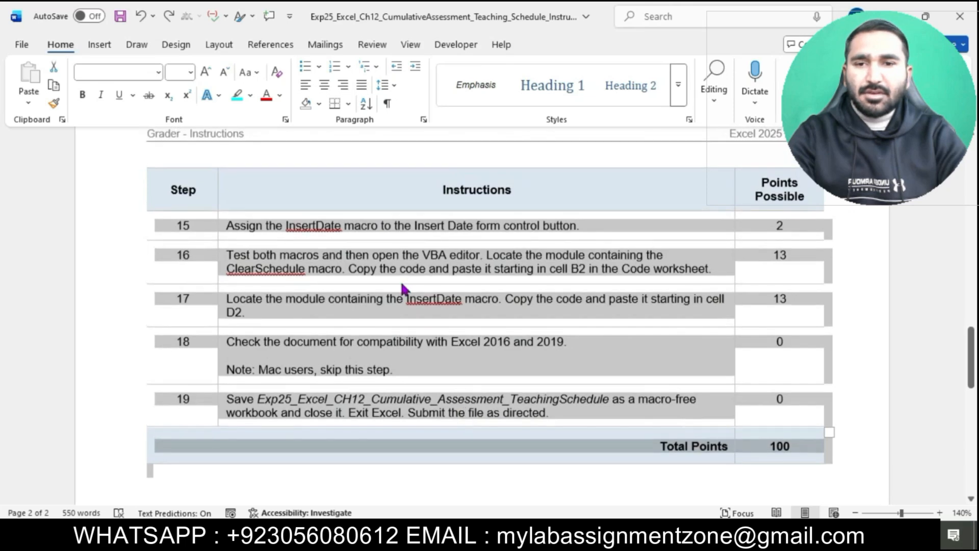
click(190, 72)
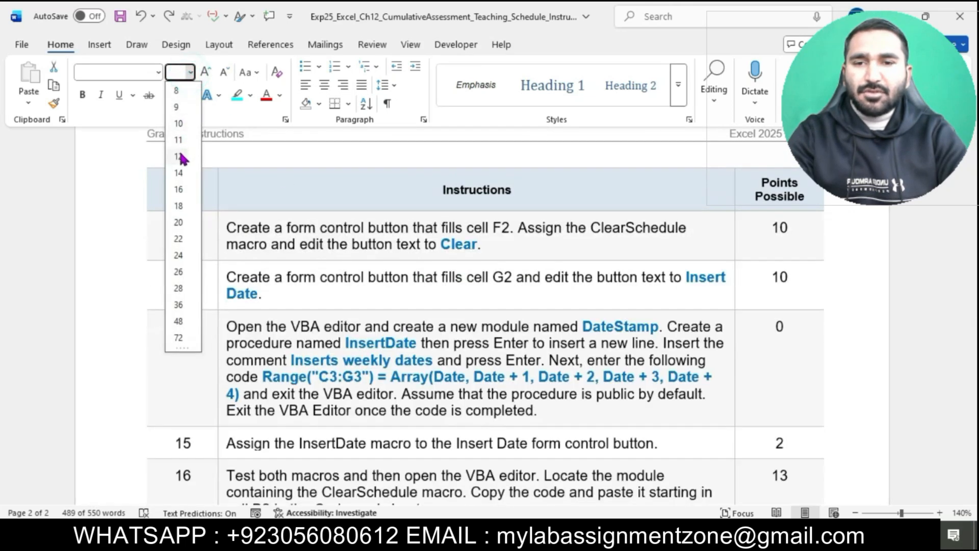
click(180, 156)
Step: Highlight the step 1 instruction text in turquoise
scroll(343, 302, up, 3)
click(340, 302)
scroll(340, 302, up, 10)
scroll(340, 302, down, 2)
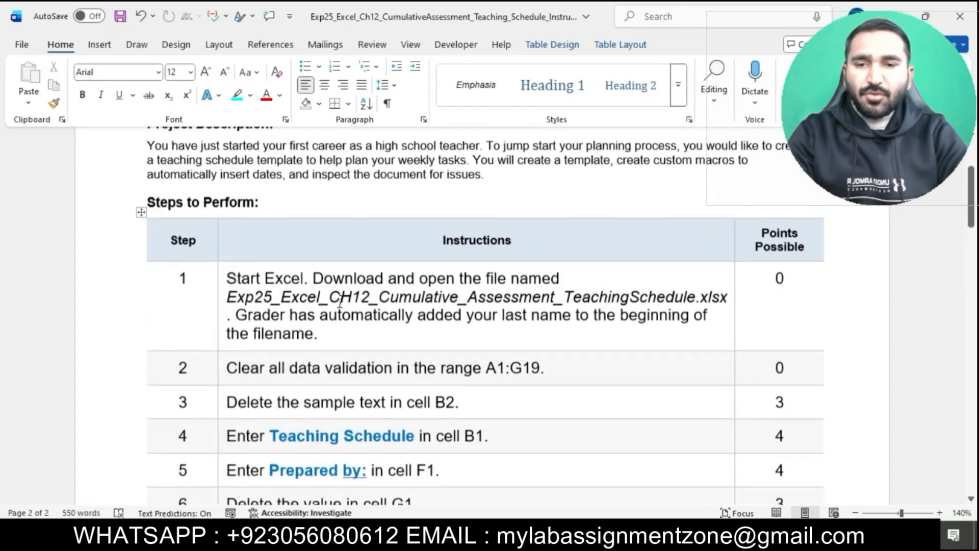
click(223, 277)
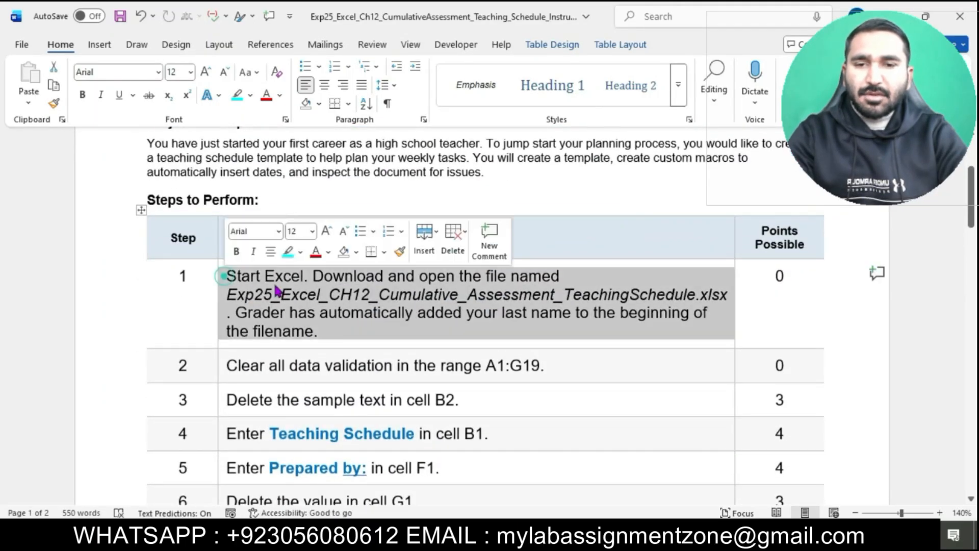
click(288, 251)
click(306, 329)
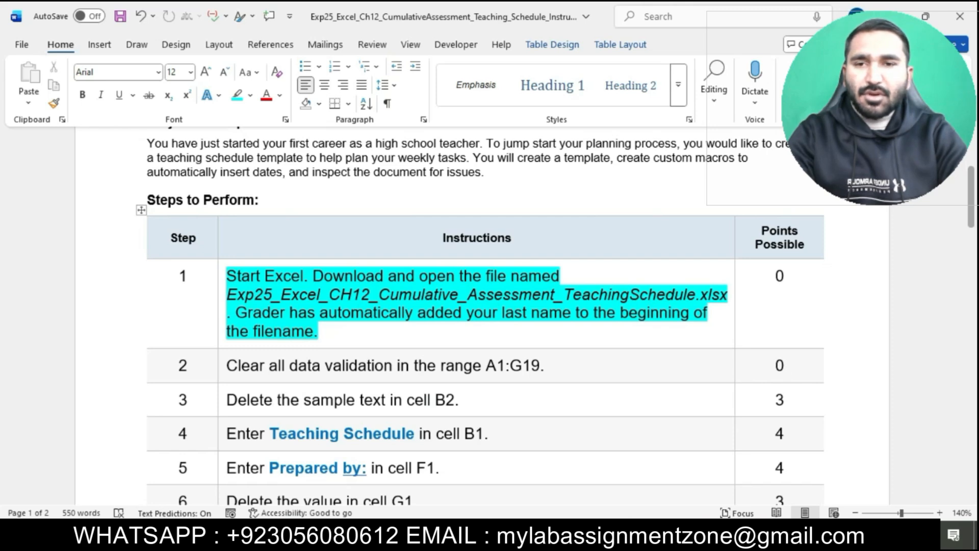
Step: Switch to File Explorer and open the Exp25_Excel_CH12_Cumulative_Assessment_TeachingSchedule workbook in Excel
key(alt+Tab)
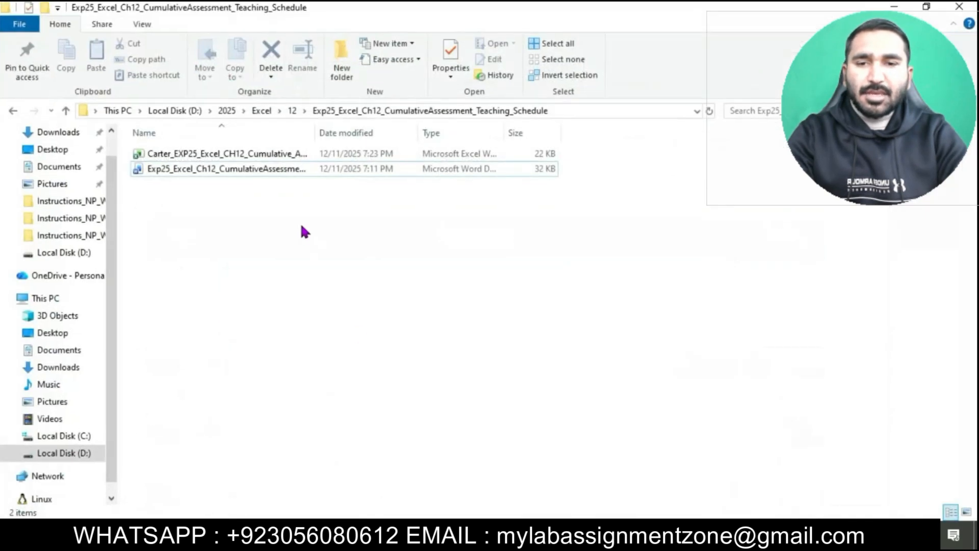
click(263, 155)
double_click(262, 155)
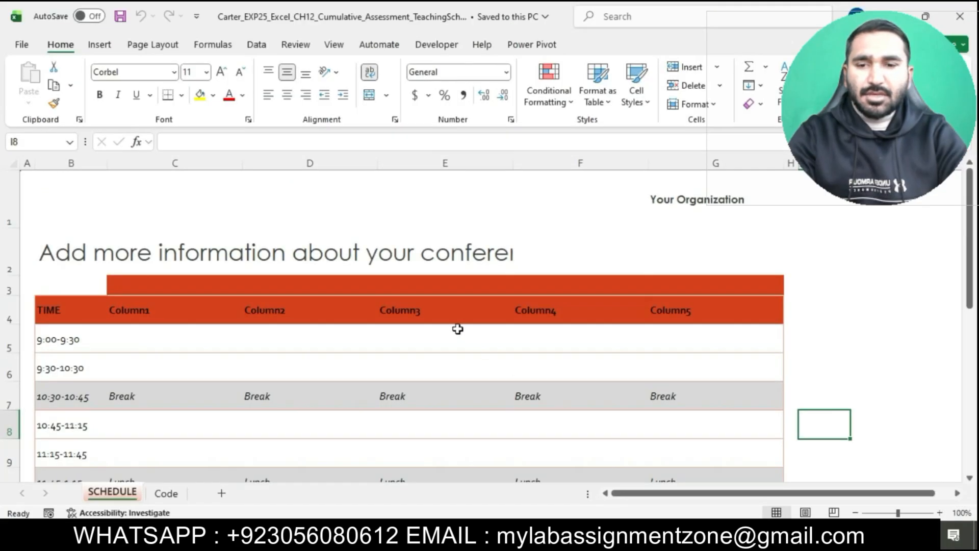
Step: Return to the instructions document and highlight the step 2 instruction in turquoise
scroll(458, 328, down, 1)
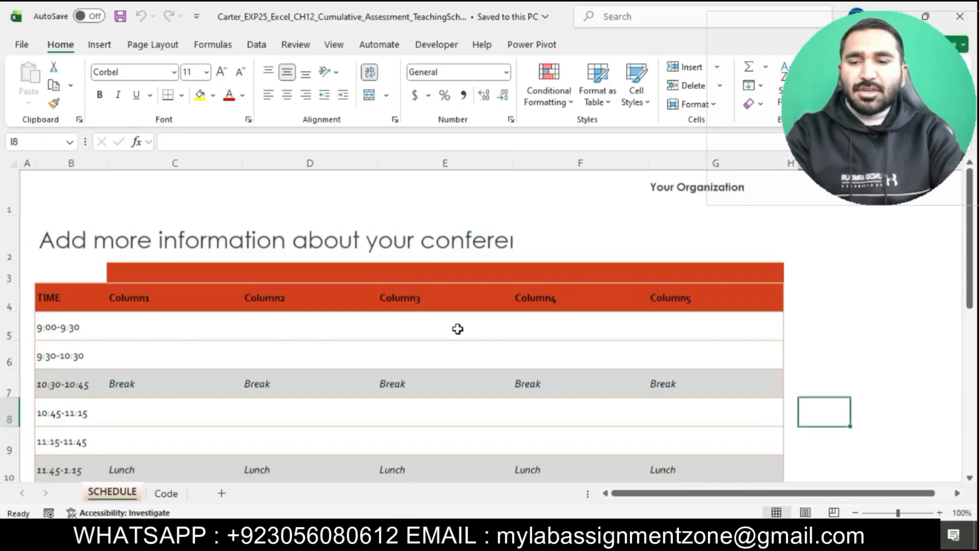
scroll(457, 329, down, 3)
scroll(458, 329, up, 2)
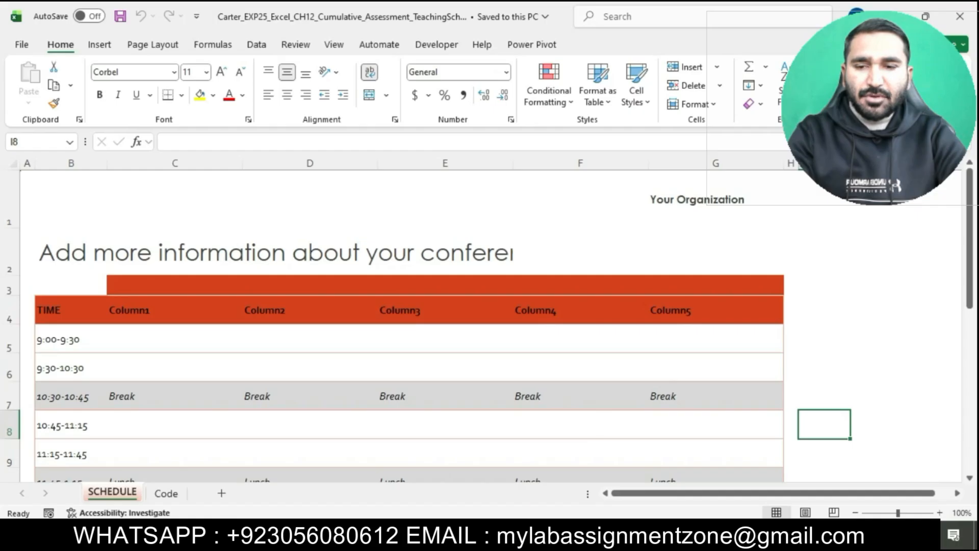
click(517, 534)
scroll(487, 214, down, 1)
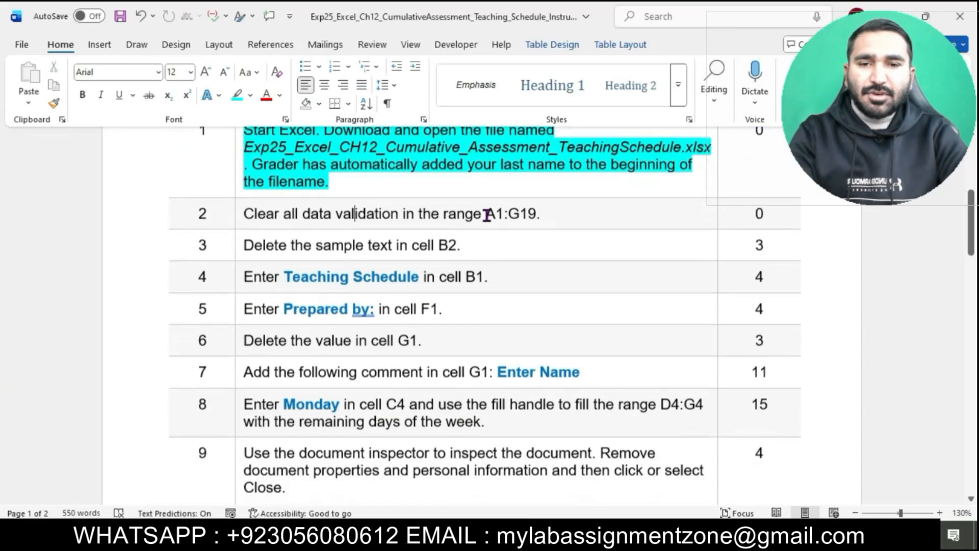
click(239, 214)
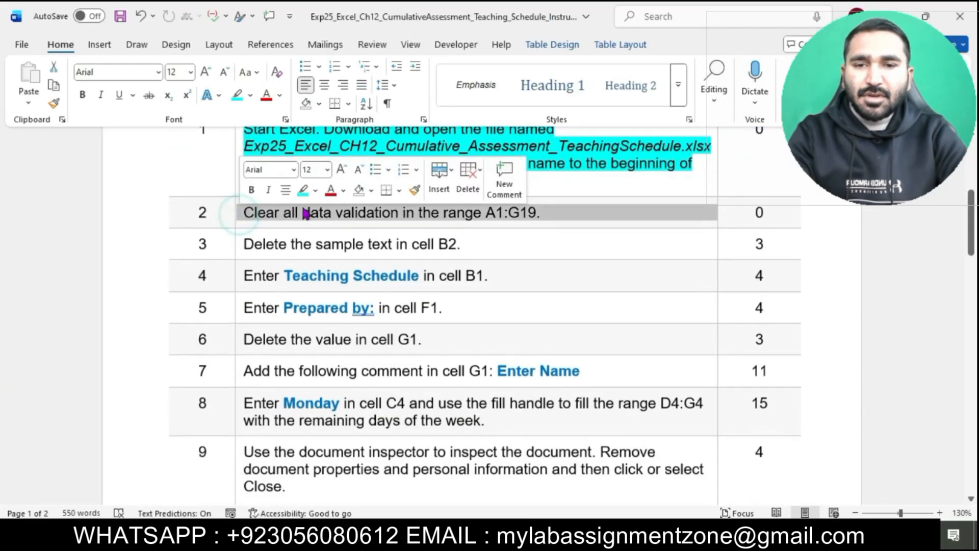
click(303, 191)
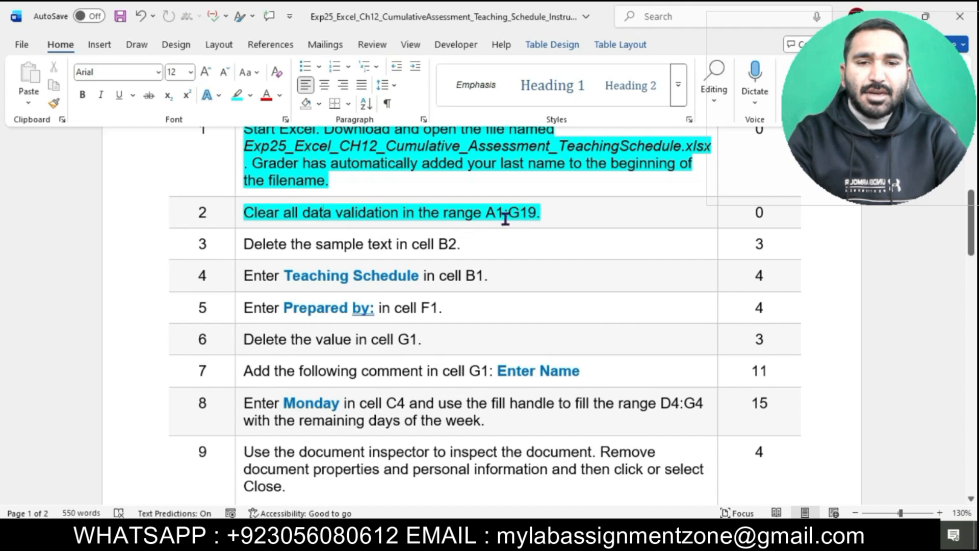
Step: Copy the range reference A1:G19 from the instructions and use it to select A1:G19 in the worksheet
drag(486, 213, 528, 215)
key(ctrl+c)
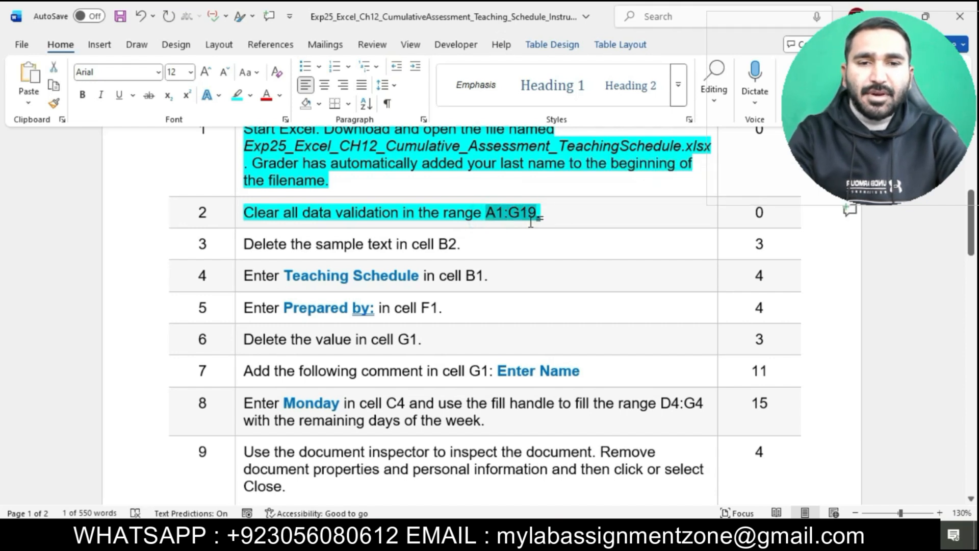
click(550, 533)
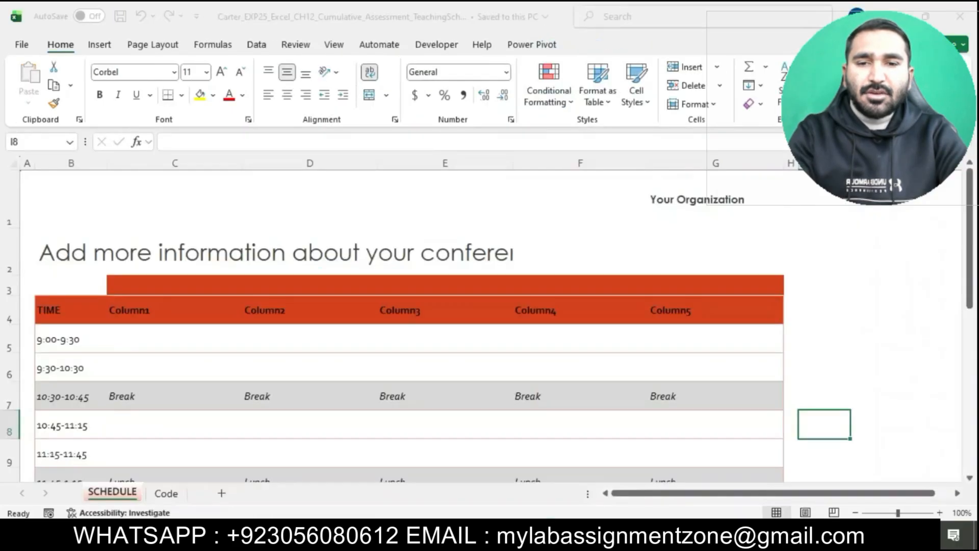
click(44, 139)
key(ctrl+v)
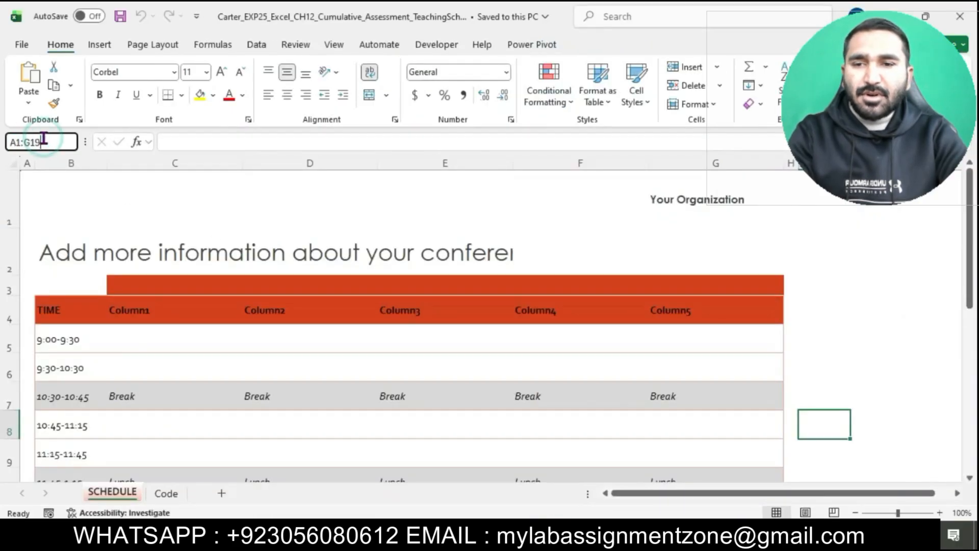
key(Return)
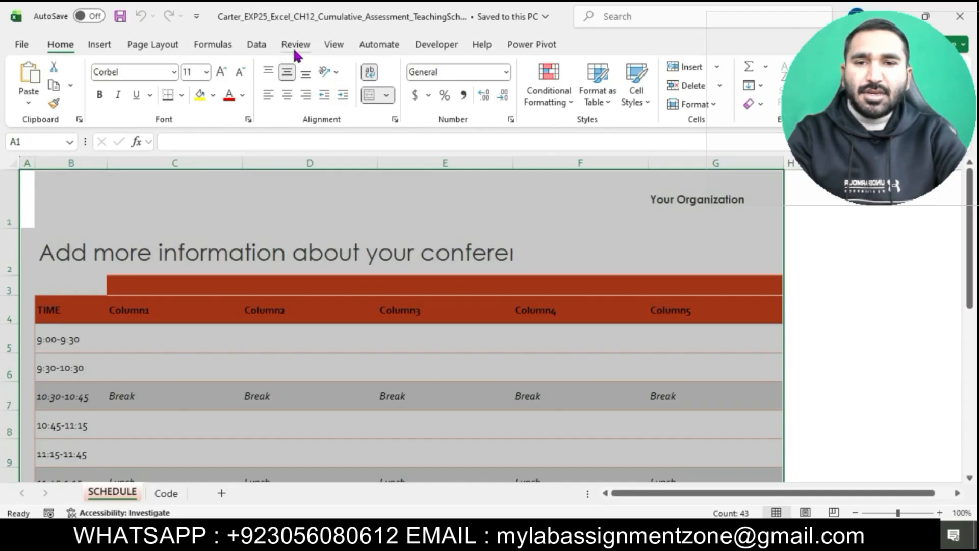
Step: Clear all data validation from the selected range A1:G19
click(326, 46)
click(255, 46)
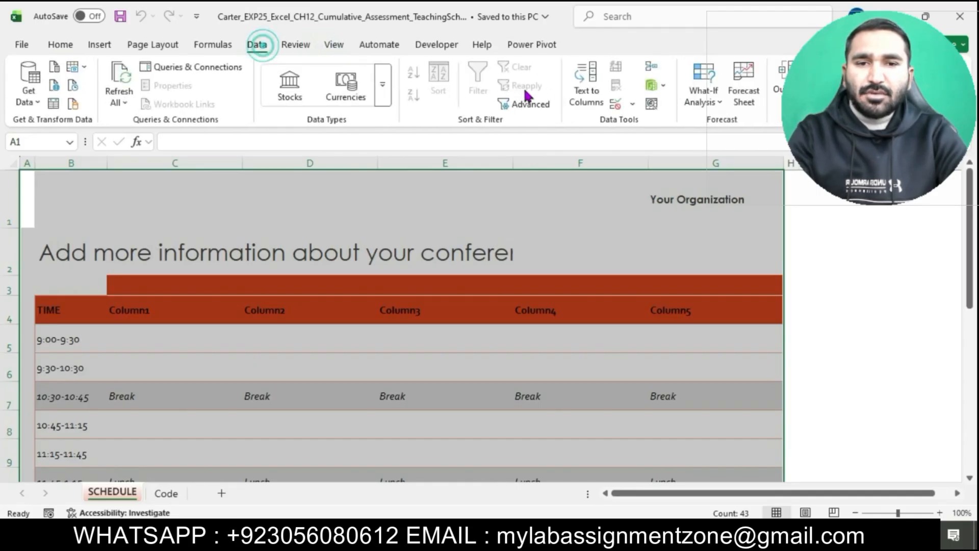
click(632, 103)
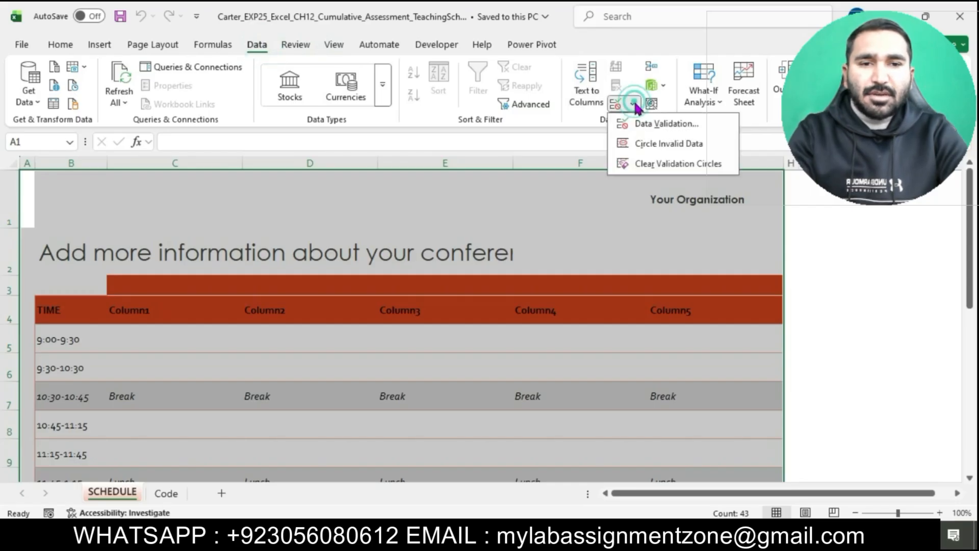
click(649, 129)
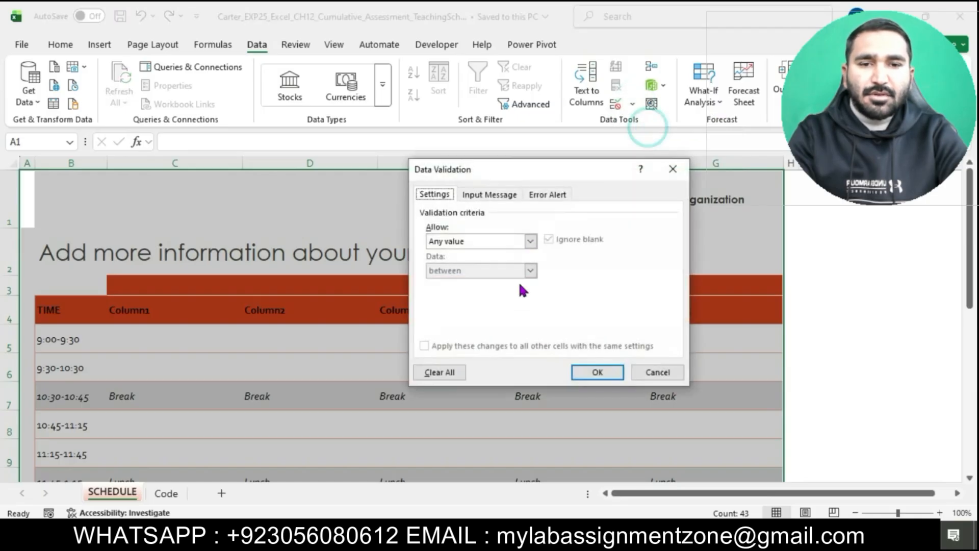
click(454, 372)
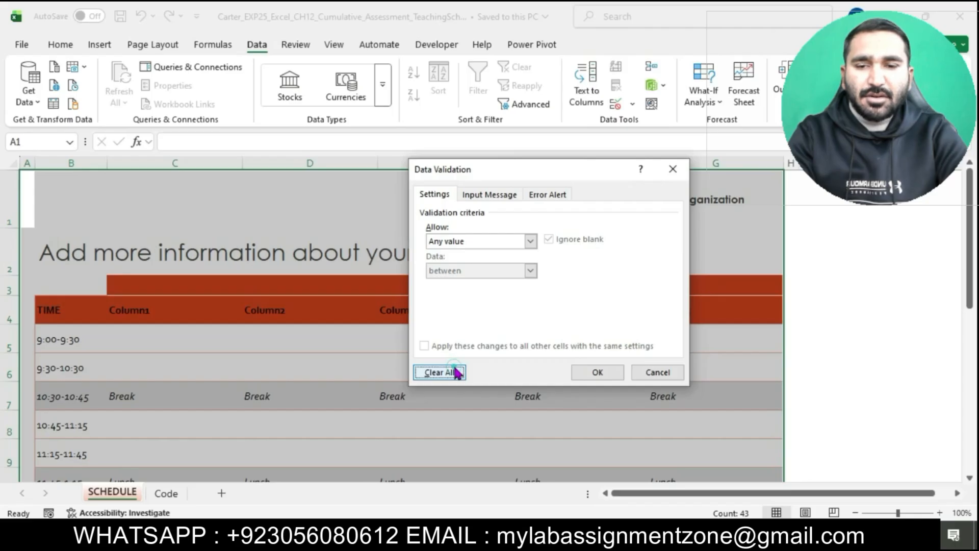
click(601, 372)
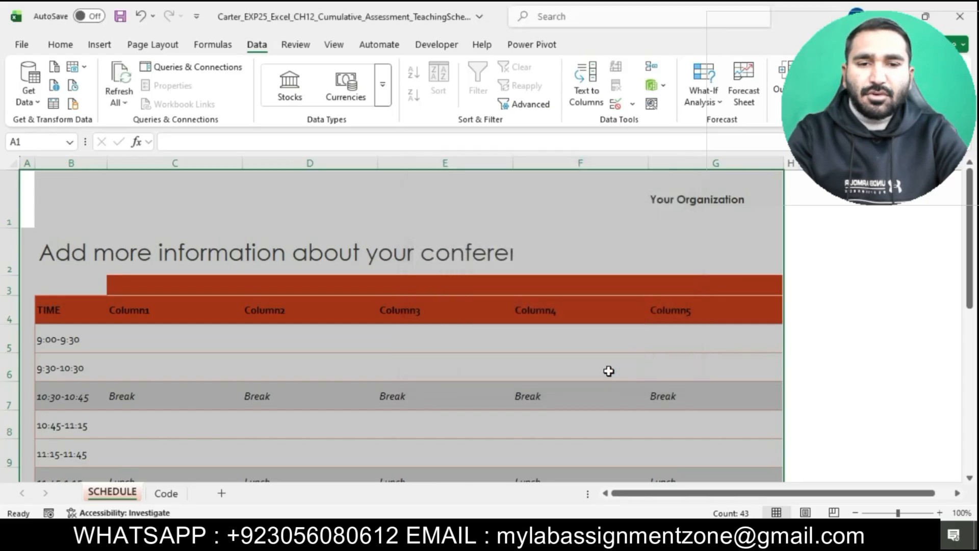
Step: Return to the instructions document and highlight the step 3 instruction in turquoise
click(809, 385)
key(alt+Tab)
scroll(490, 311, down, 1)
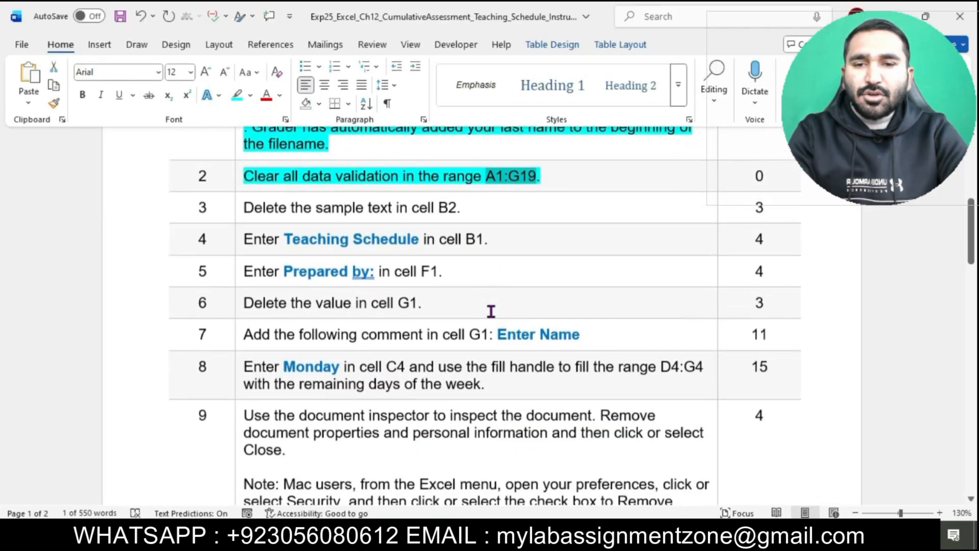
scroll(491, 311, down, 1)
click(239, 178)
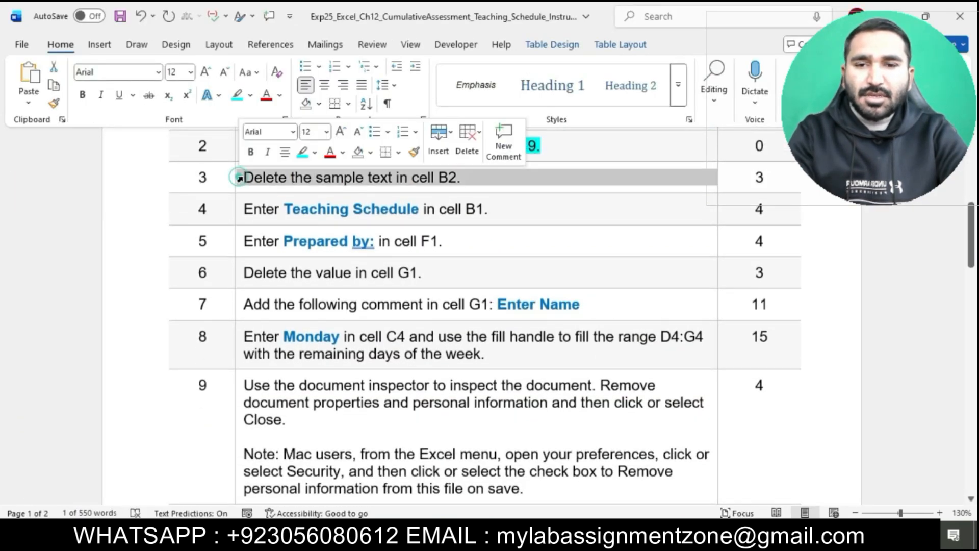
click(303, 152)
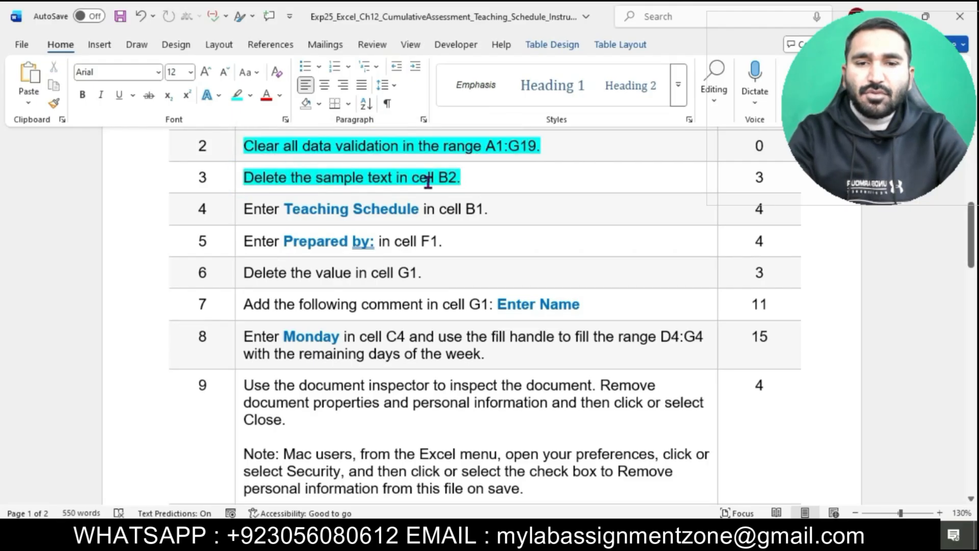
Step: Delete the sample text in cell B2 of the SCHEDULE sheet
drag(248, 175, 462, 179)
key(alt+Tab)
click(83, 259)
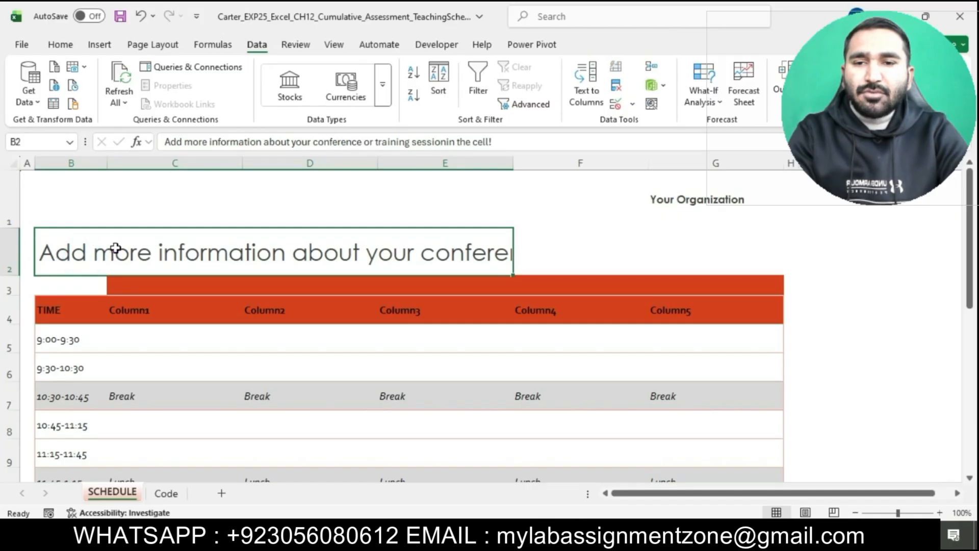
key(Delete)
key(Return)
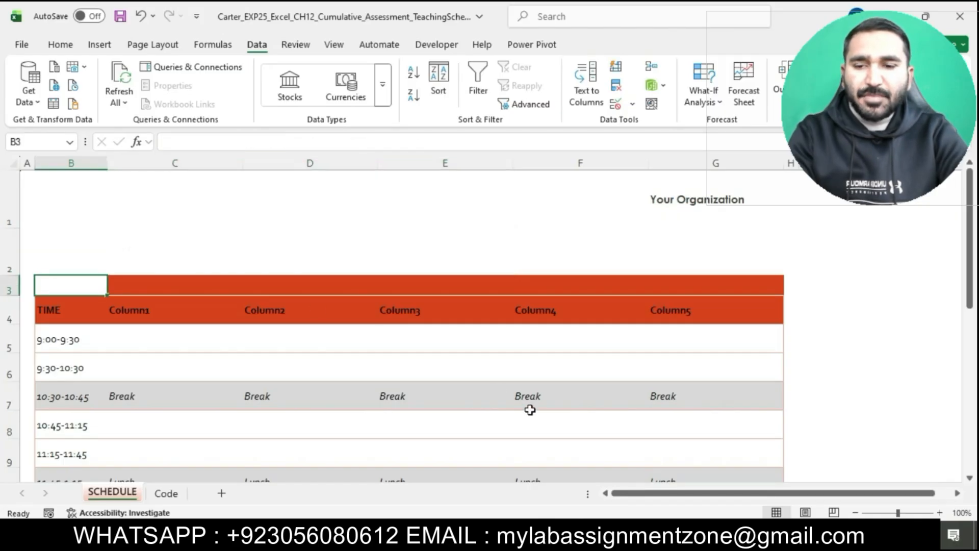
Step: Return to the instructions document and highlight the step 4 instruction in turquoise
key(alt+Tab)
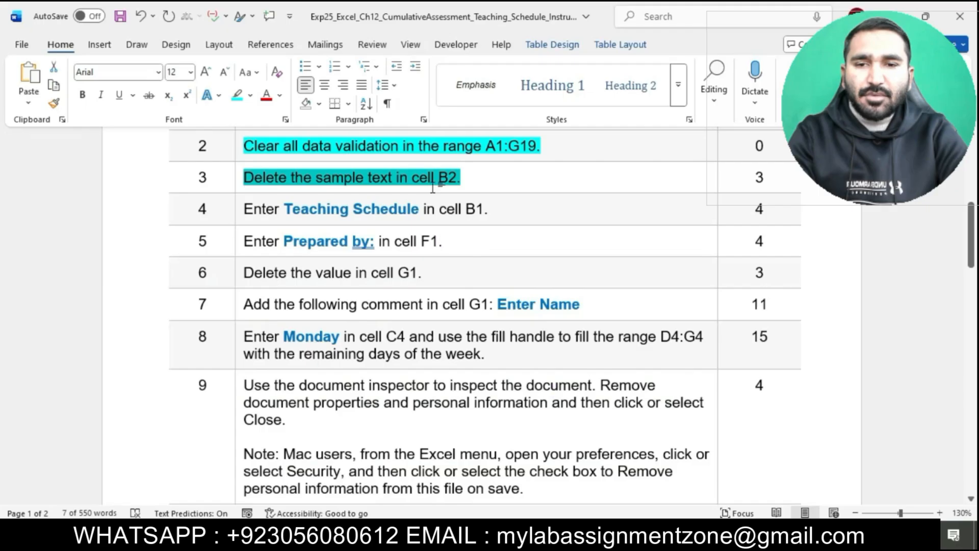
click(242, 210)
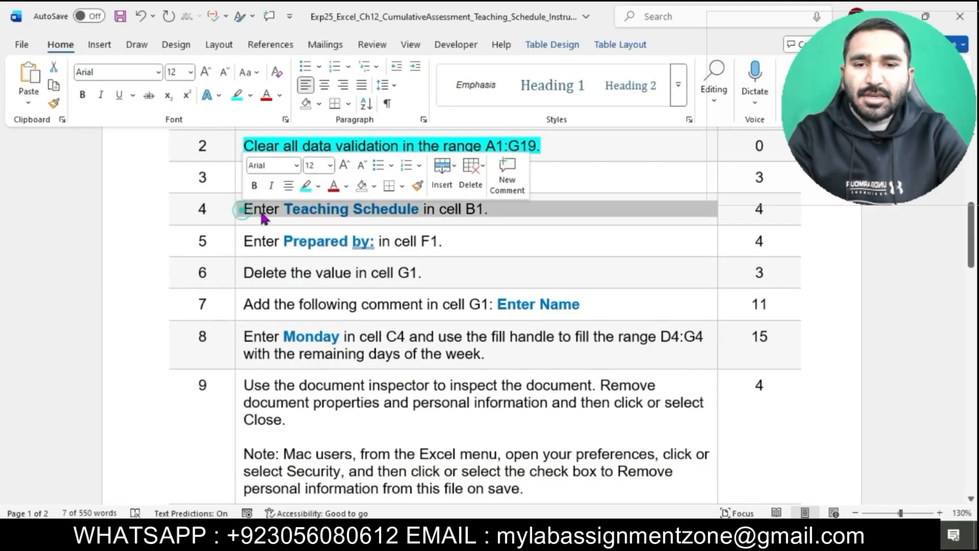
click(306, 185)
click(325, 222)
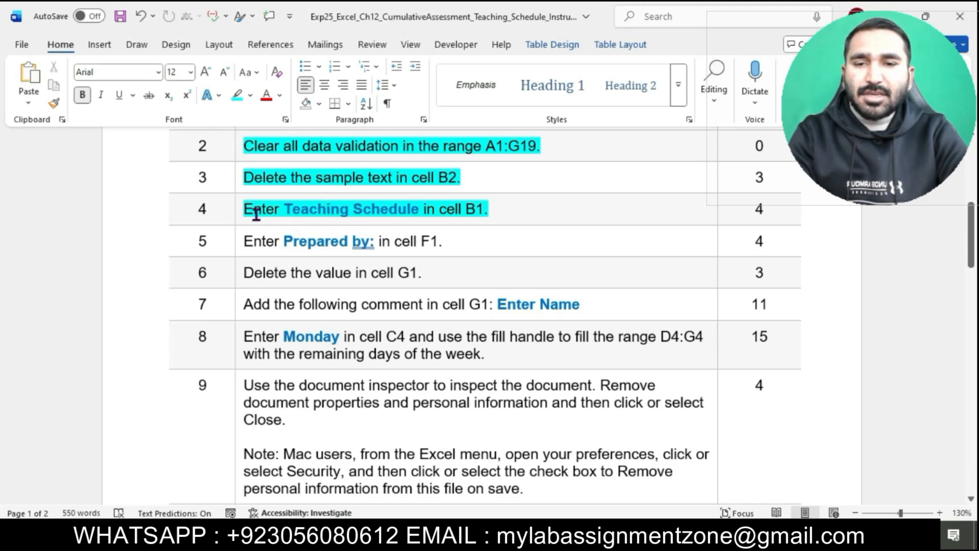
Step: Enter Teaching Schedule in cell B1 of the SCHEDULE sheet
drag(283, 210, 417, 211)
key(alt+Tab)
click(83, 197)
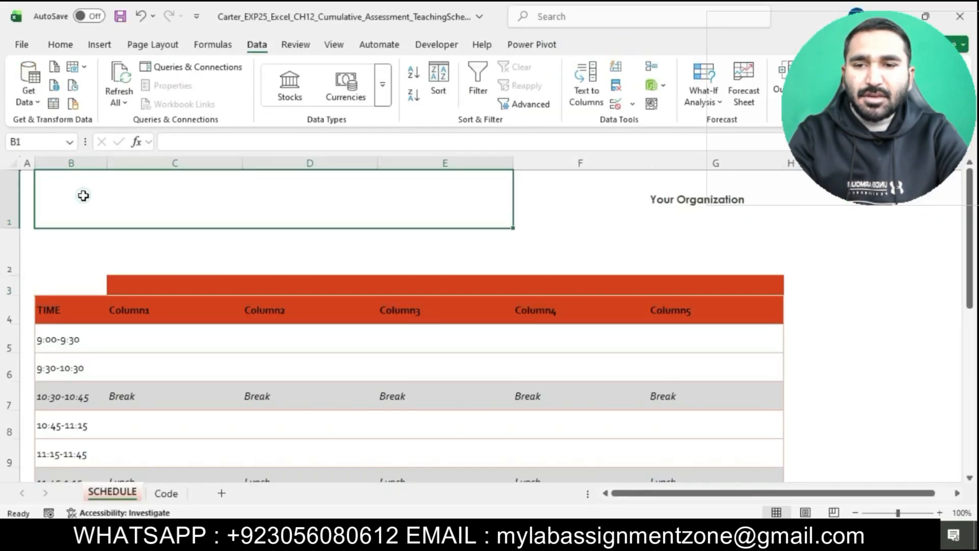
text(Tea)
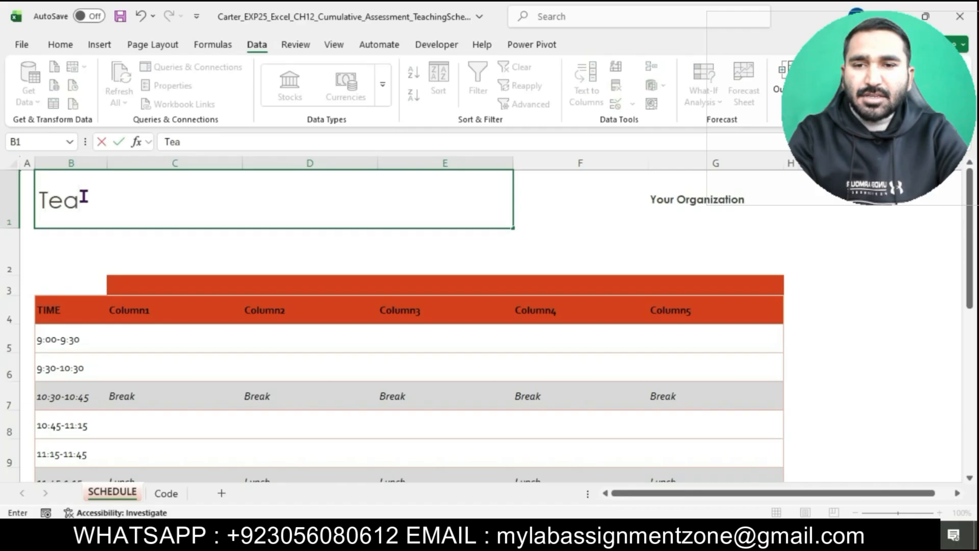
text(ching Schedule)
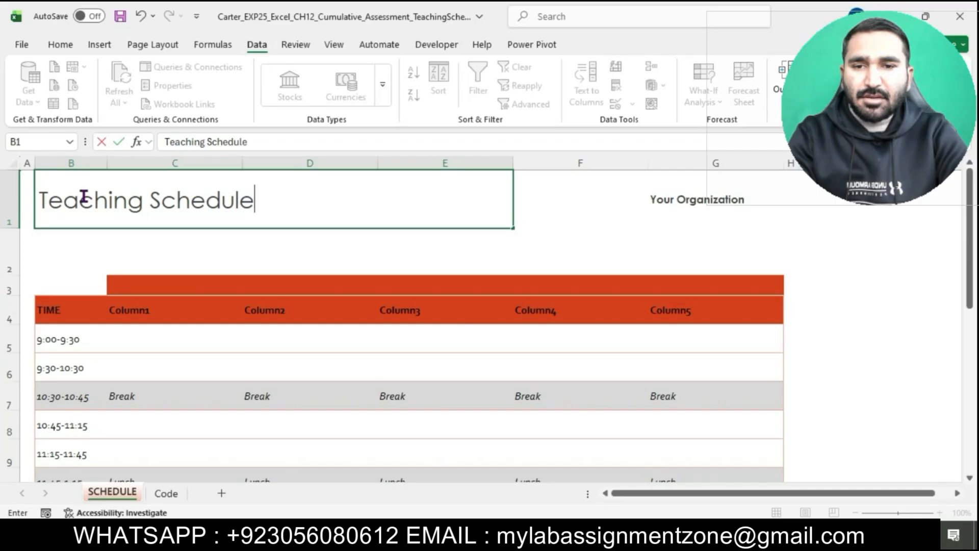
key(Return)
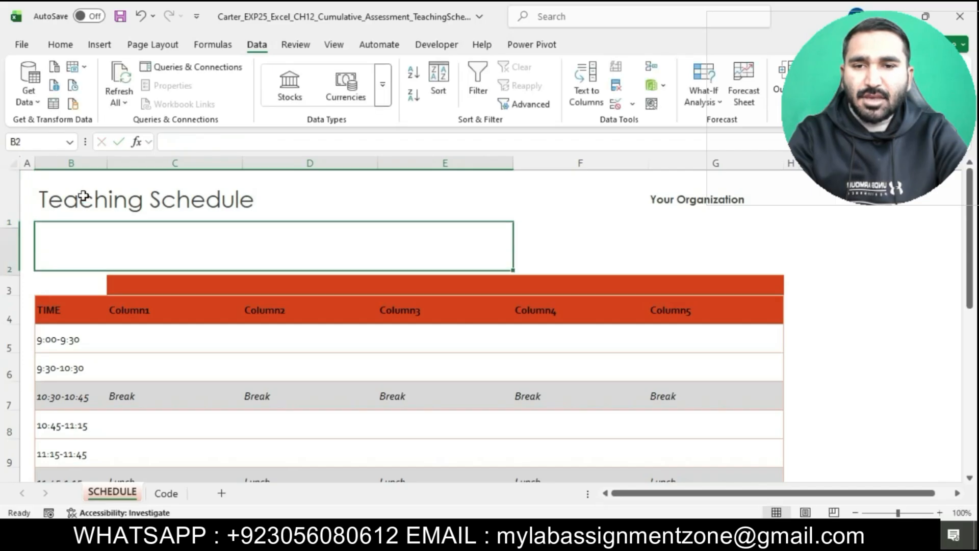
Step: Switch back to the instructions and highlight the step 5 instruction in turquoise
click(512, 536)
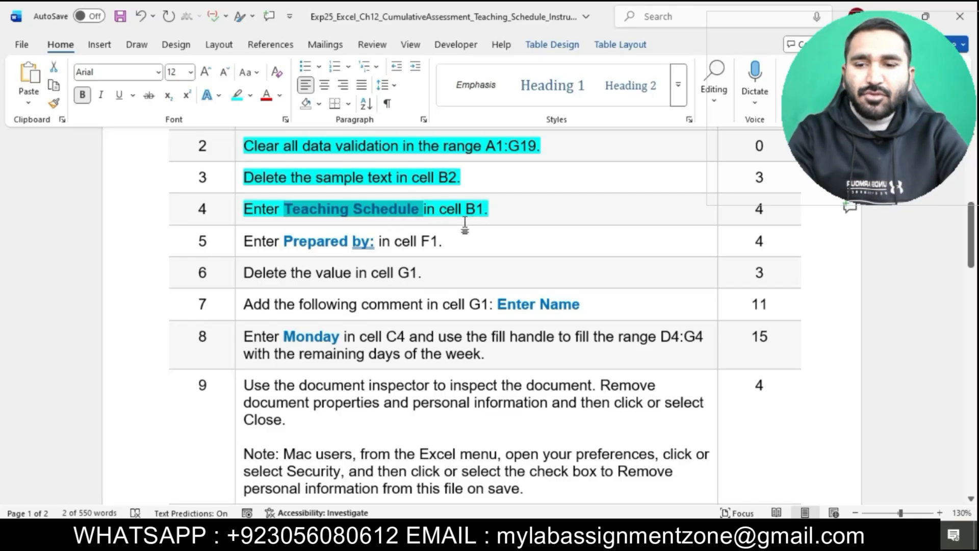
click(236, 244)
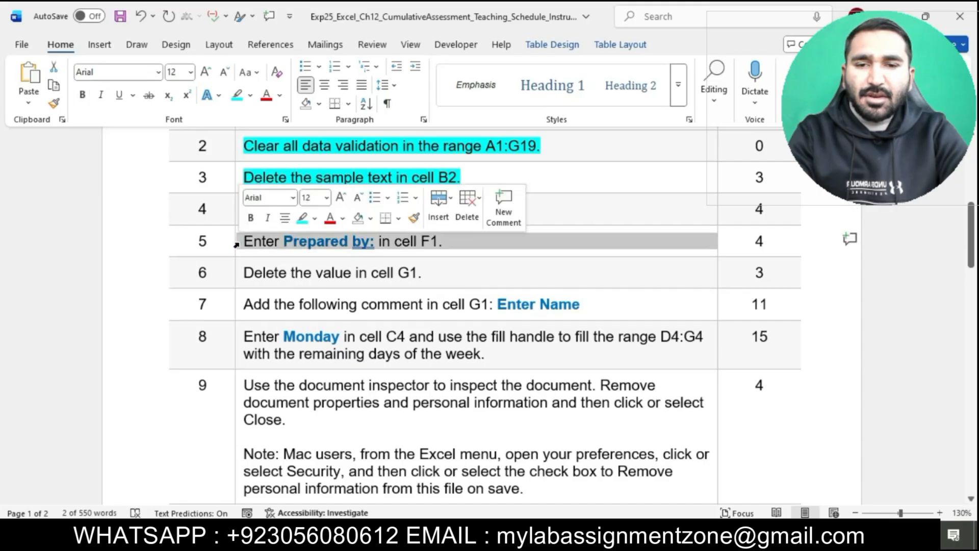
click(302, 217)
click(306, 247)
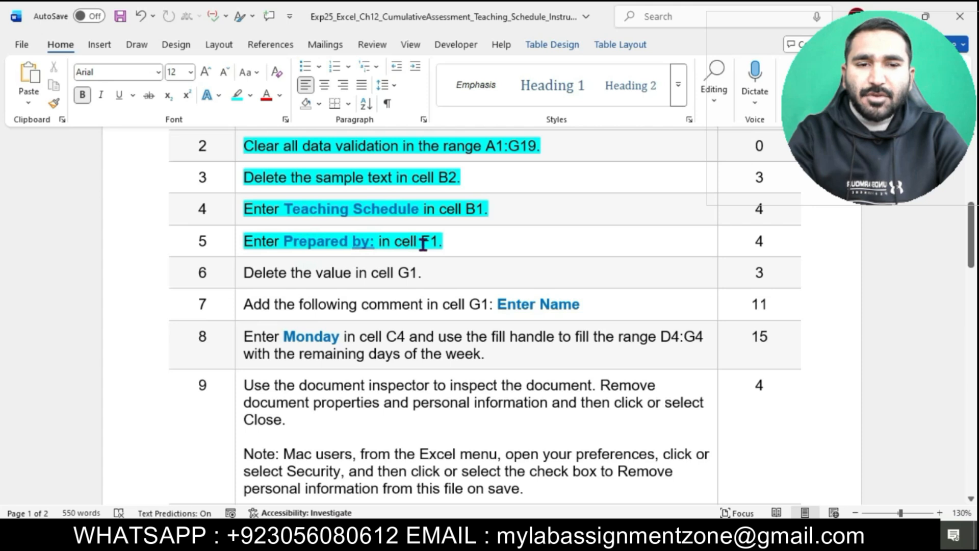
Step: Enter Prepared by: in cell F1 of the worksheet
drag(284, 244, 374, 249)
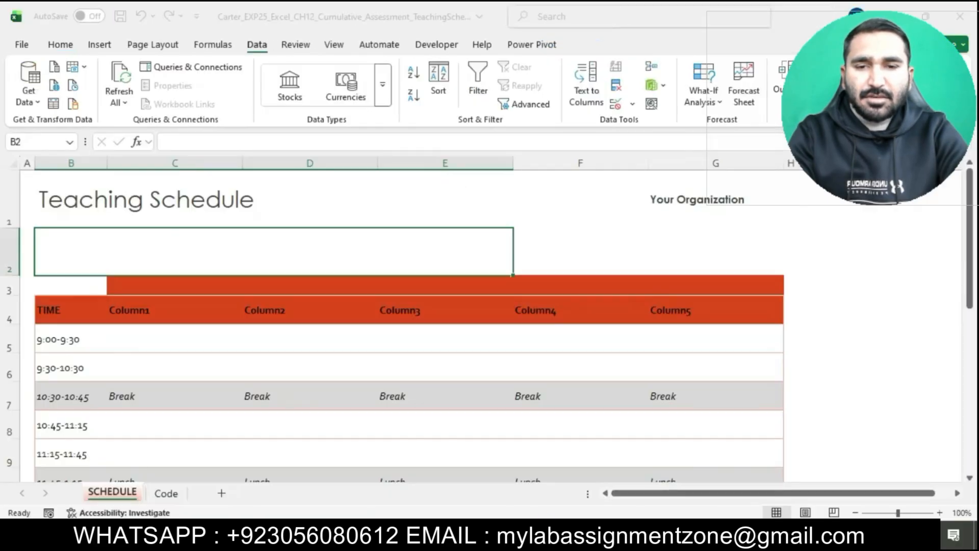
key(alt+Tab)
click(581, 183)
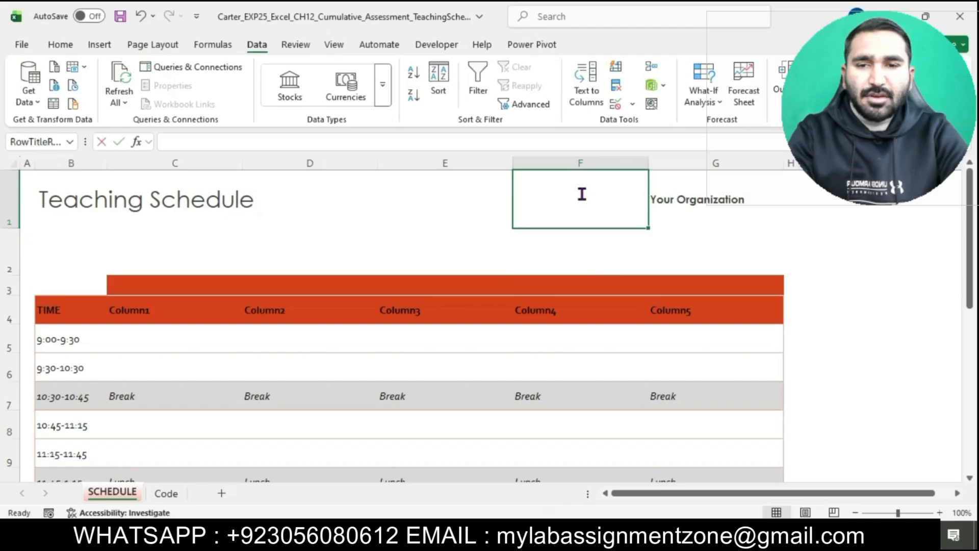
text(Prepared by)
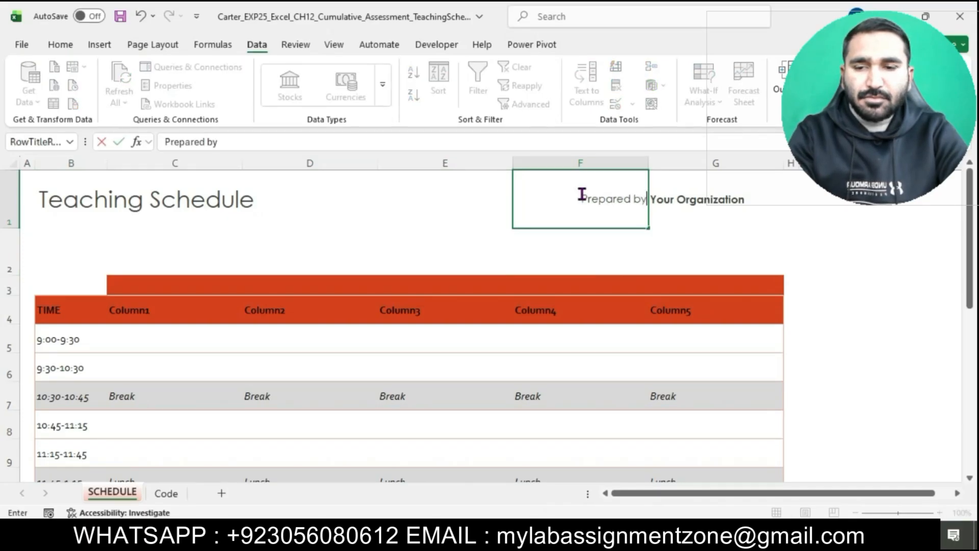
text(:)
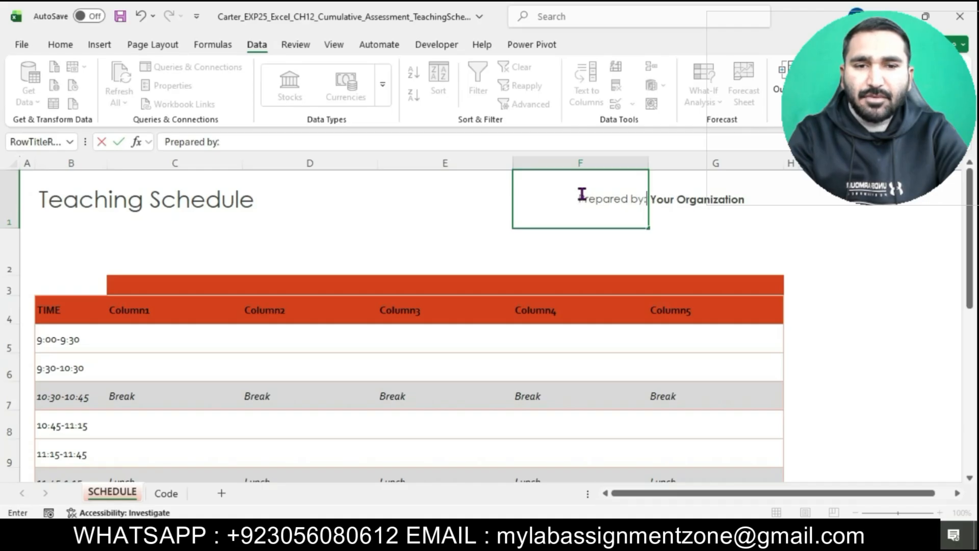
key(Return)
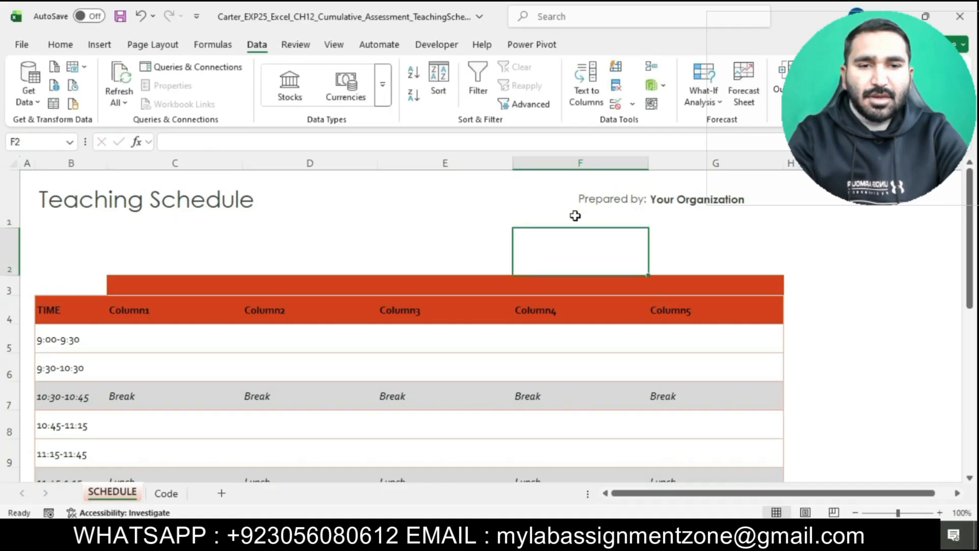
Step: Return to the instructions and highlight the step 6 instruction in turquoise
click(522, 533)
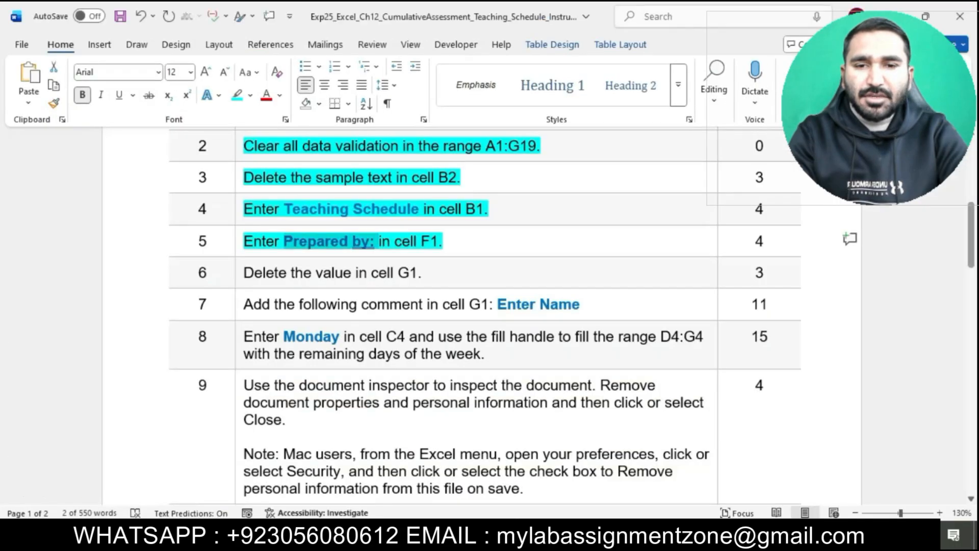
click(446, 246)
scroll(446, 245, down, 2)
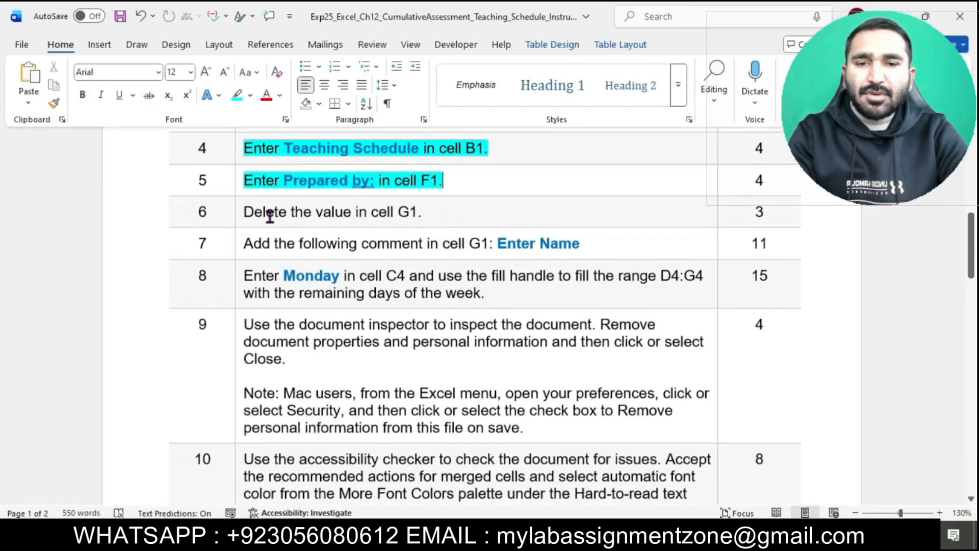
click(238, 213)
click(238, 213)
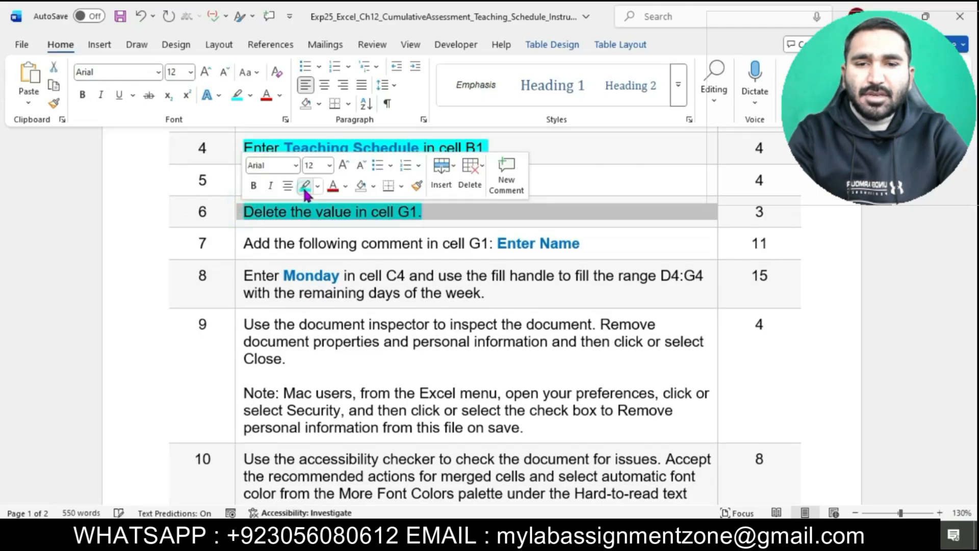
click(305, 186)
click(326, 213)
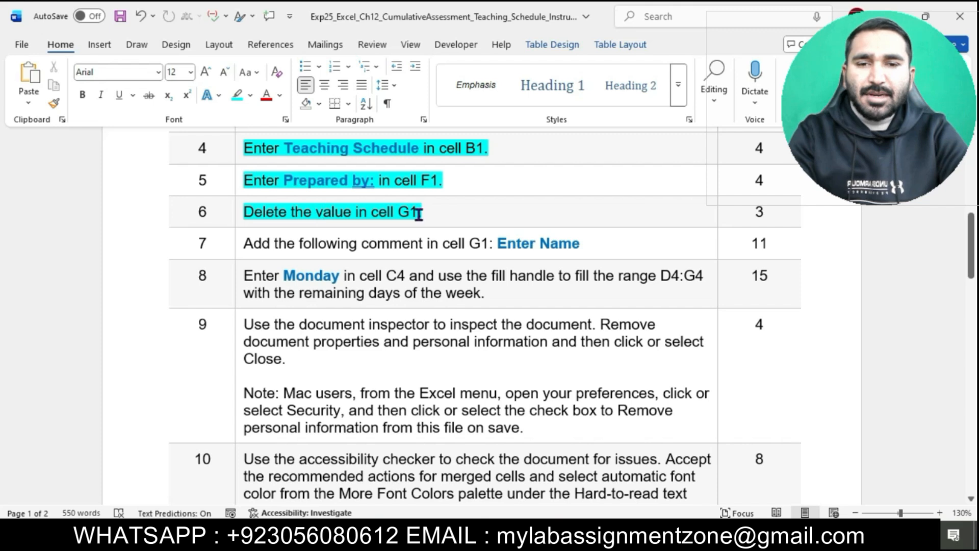
Step: Delete the value in cell G1 of the worksheet
drag(248, 215, 417, 213)
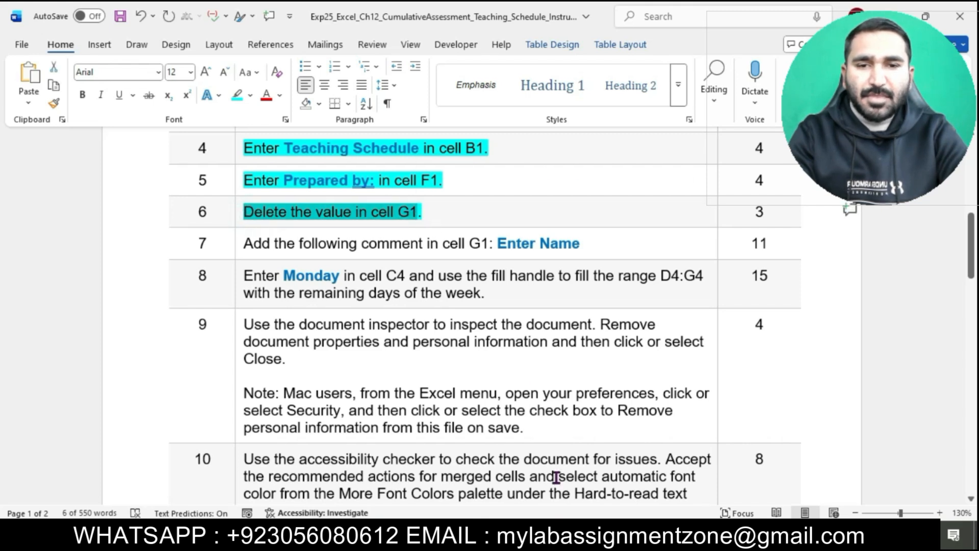
key(alt+Tab)
click(698, 200)
double_click(698, 201)
key(ctrl+a)
key(Delete)
key(Return)
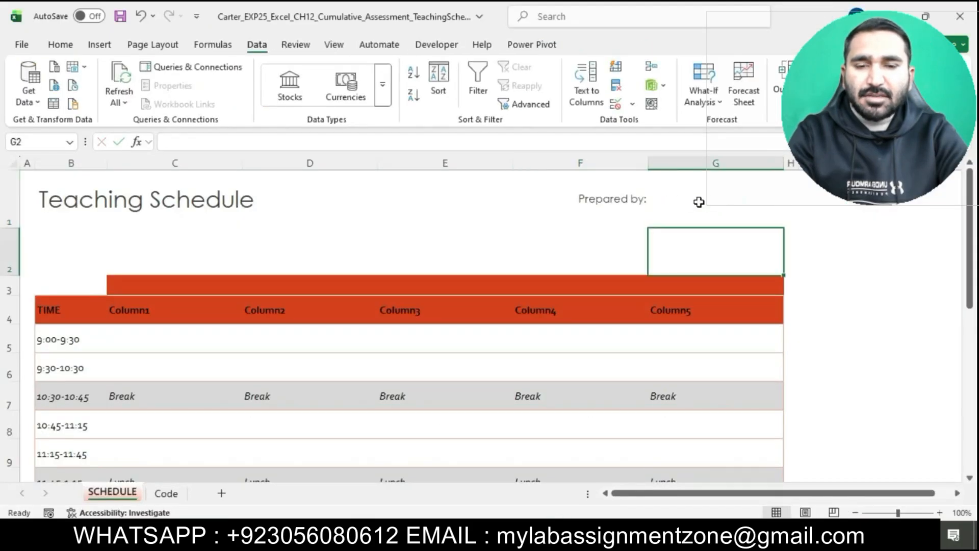
Step: Return to the instructions and highlight the step 7 instruction in turquoise
key(alt+Tab)
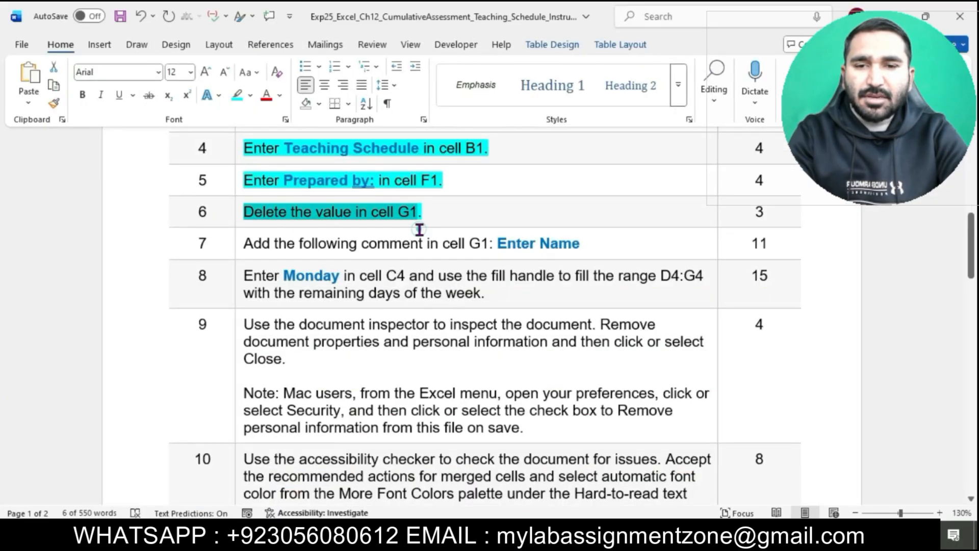
scroll(419, 229, down, 1)
click(416, 199)
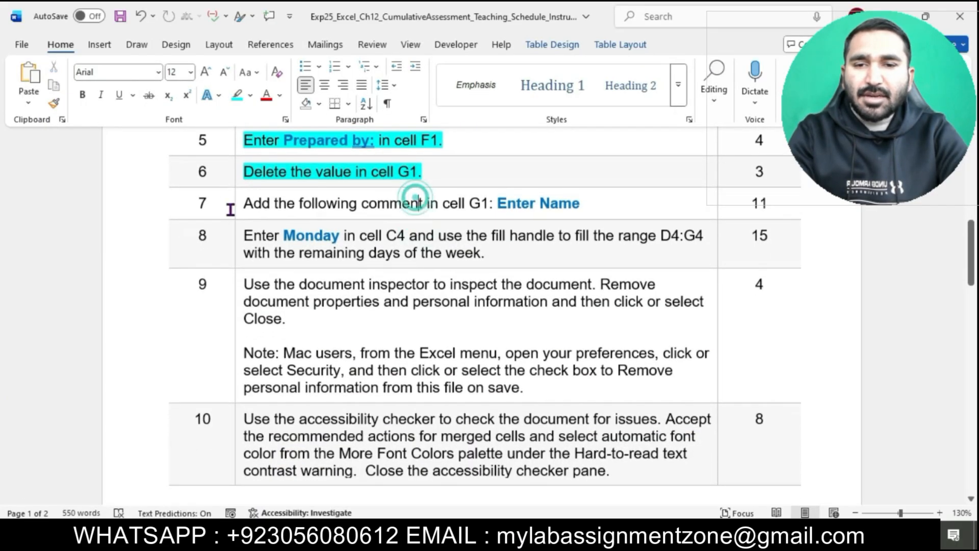
click(240, 202)
click(305, 178)
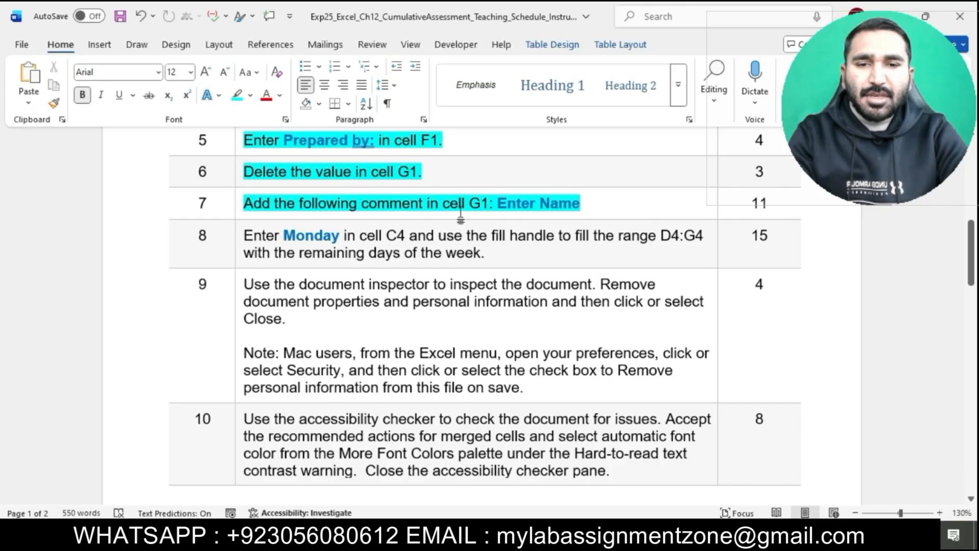
click(576, 209)
Step: Add a comment reading Enter Name to cell G1 and post it
drag(252, 202, 487, 202)
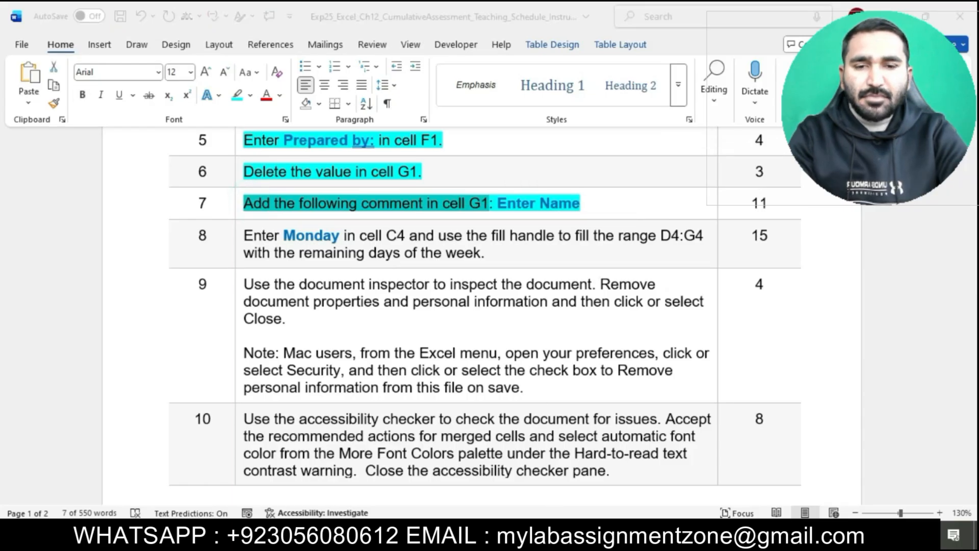
key(alt+Tab)
click(708, 193)
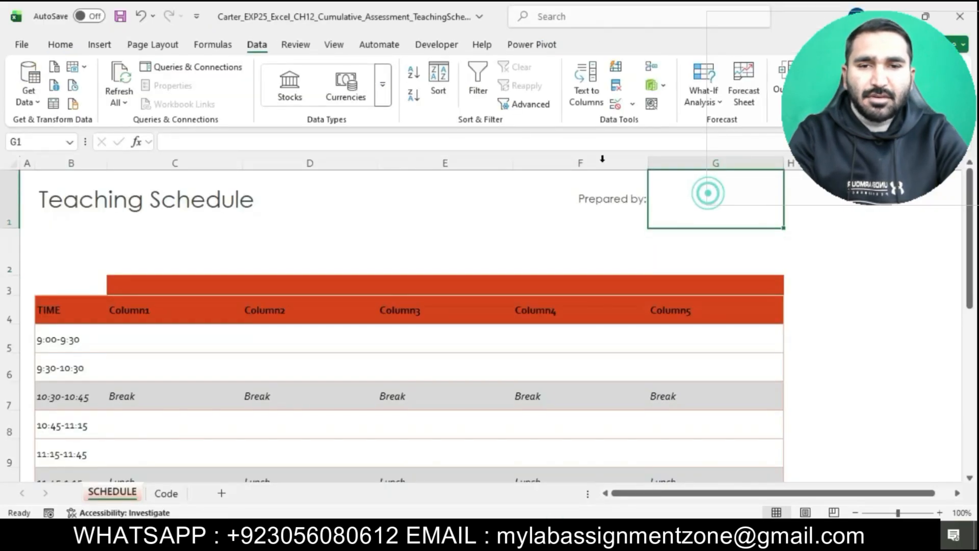
click(305, 46)
click(394, 82)
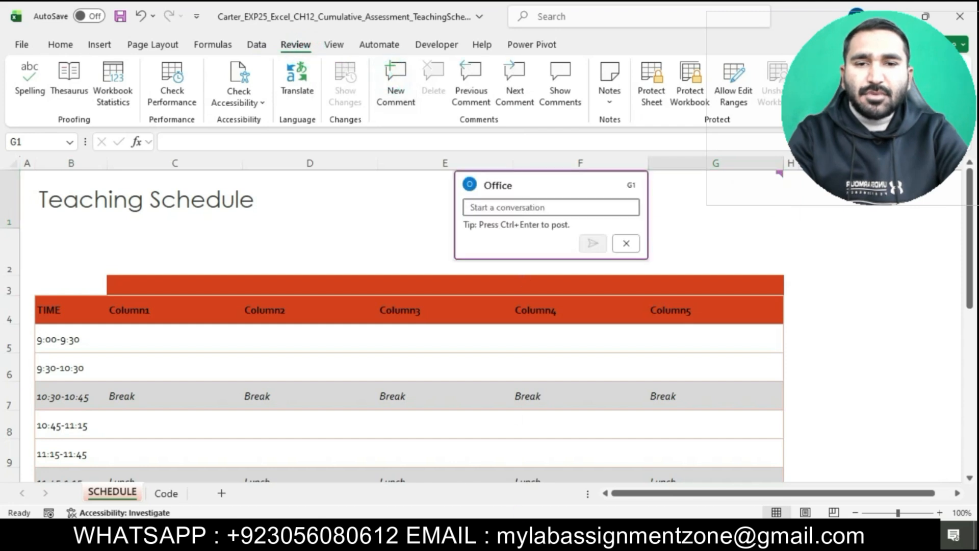
key(alt+Tab)
drag(499, 204, 581, 205)
key(ctrl+c)
key(alt+Tab)
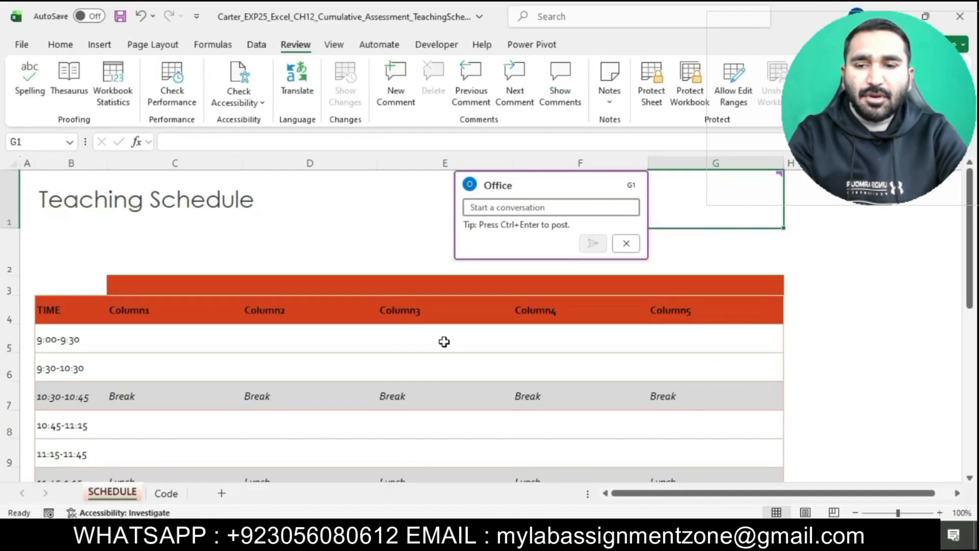
text(E)
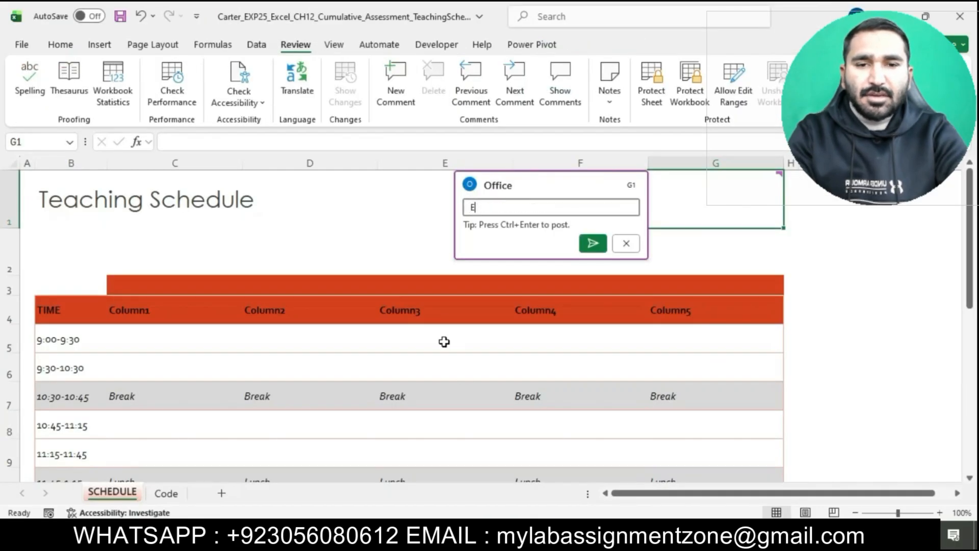
text(nter Name)
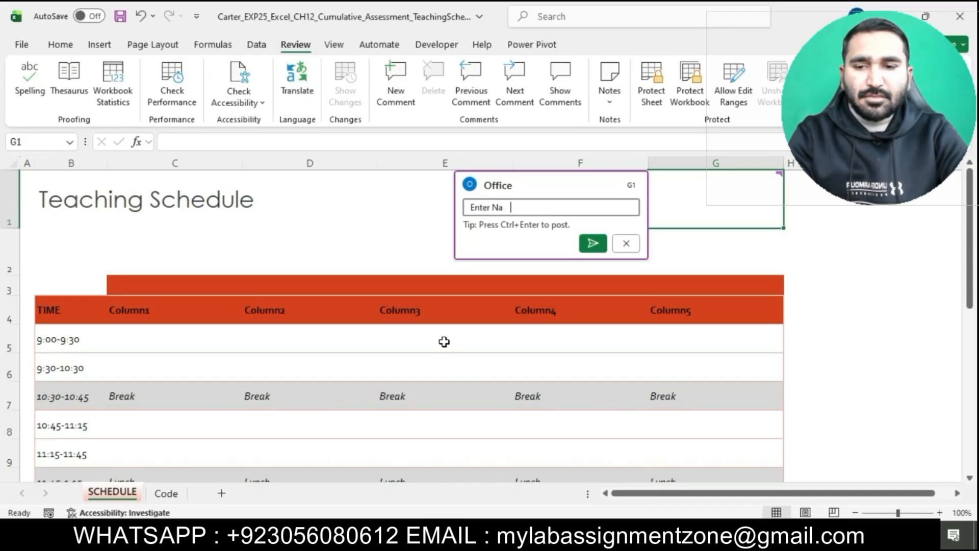
click(592, 243)
click(835, 323)
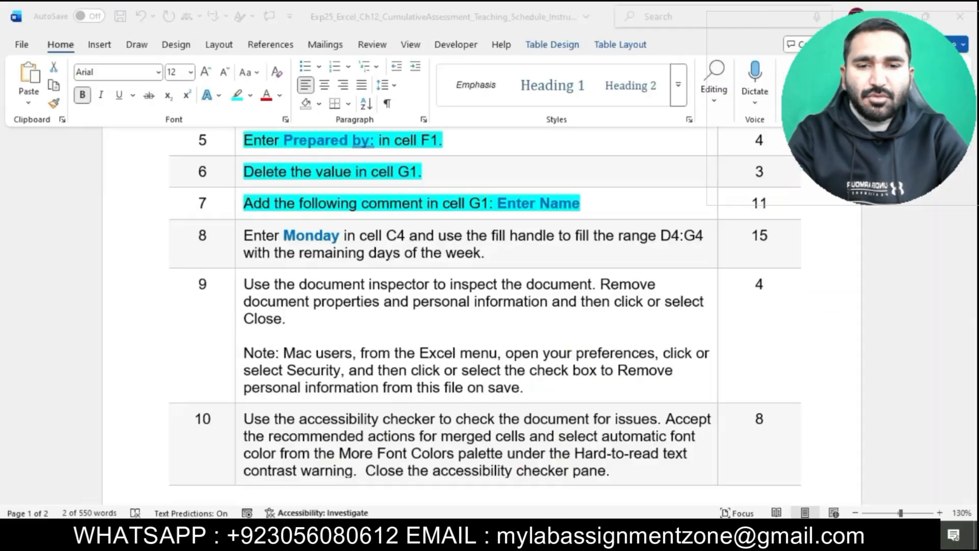
Step: Return to the instructions and highlight the step 8 instruction in turquoise
click(546, 534)
click(574, 209)
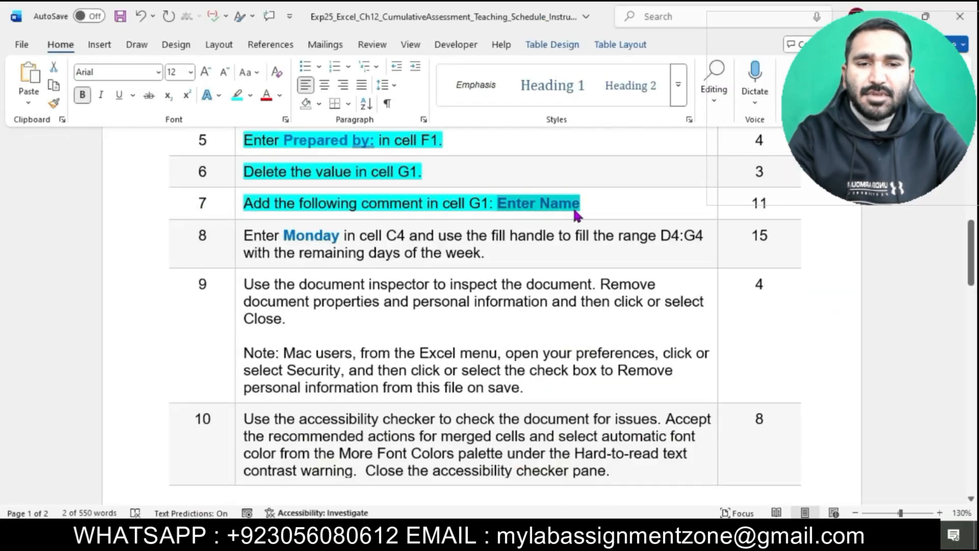
scroll(573, 209, down, 2)
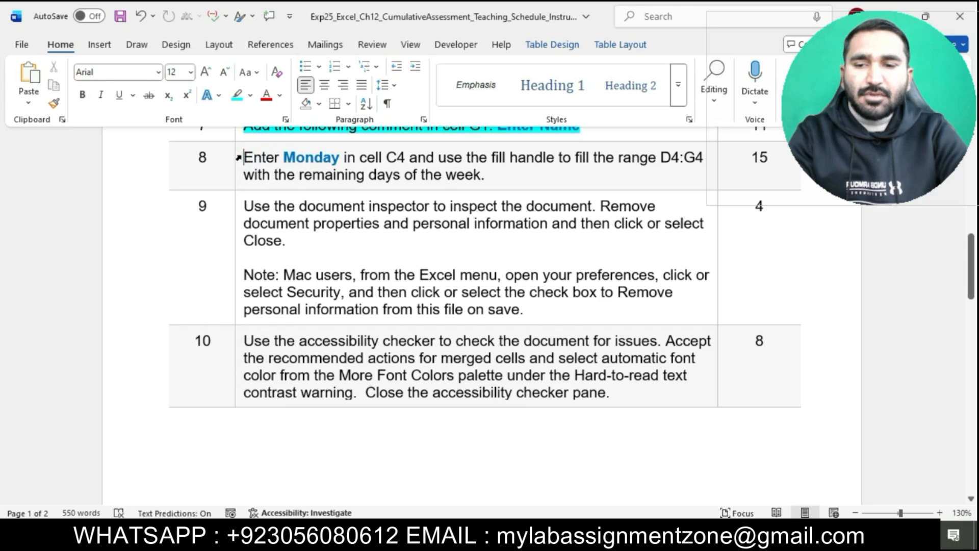
click(241, 155)
click(304, 133)
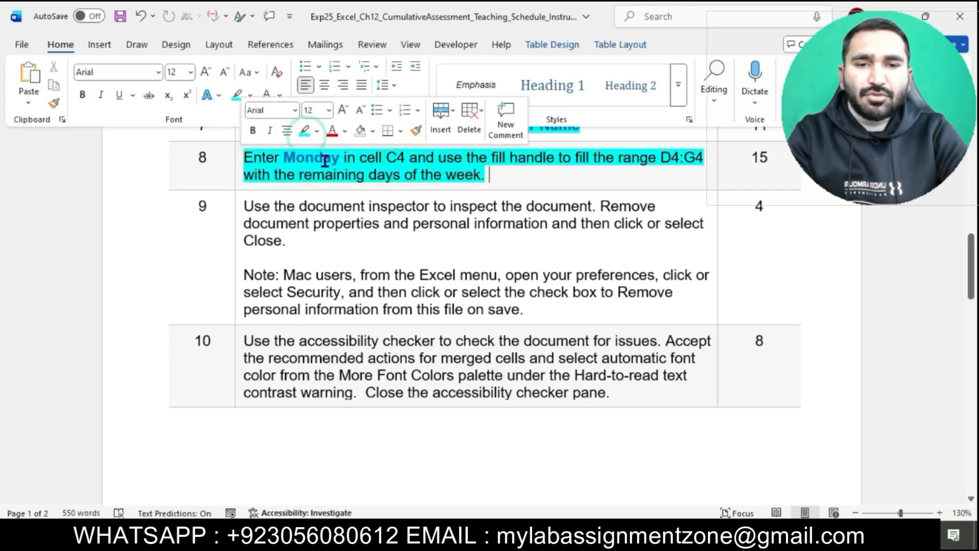
scroll(323, 159, up, 1)
click(254, 181)
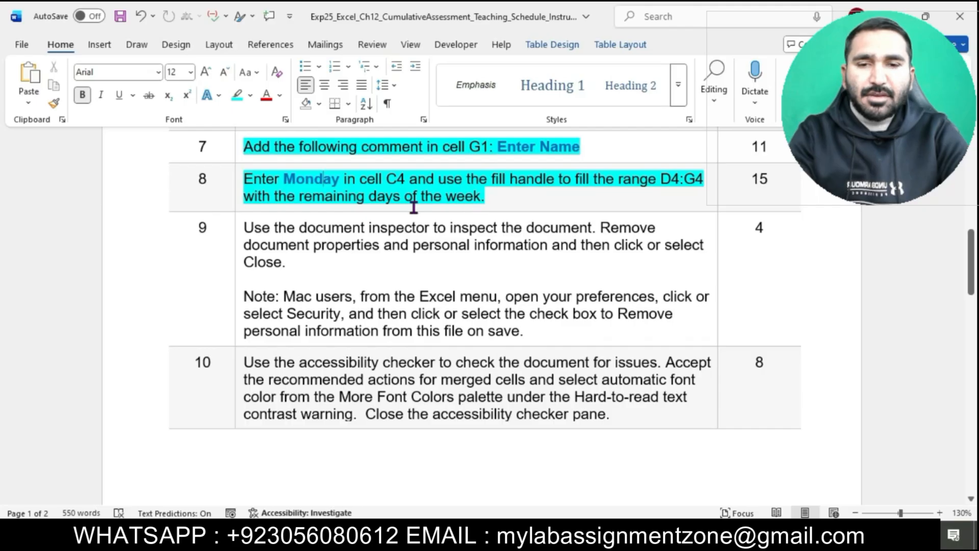
Step: Enter Monday in cell C4 of the schedule table
drag(285, 181, 339, 184)
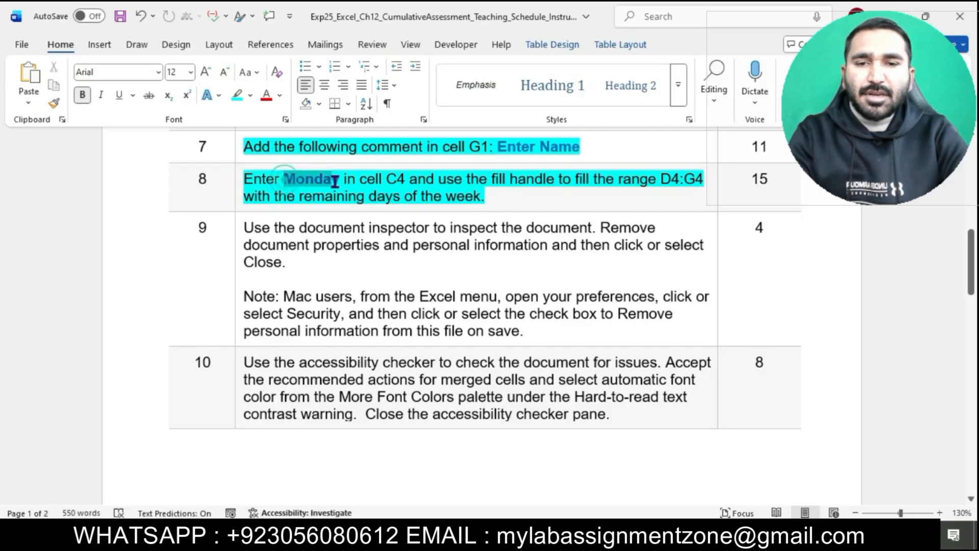
key(alt+Tab)
click(148, 311)
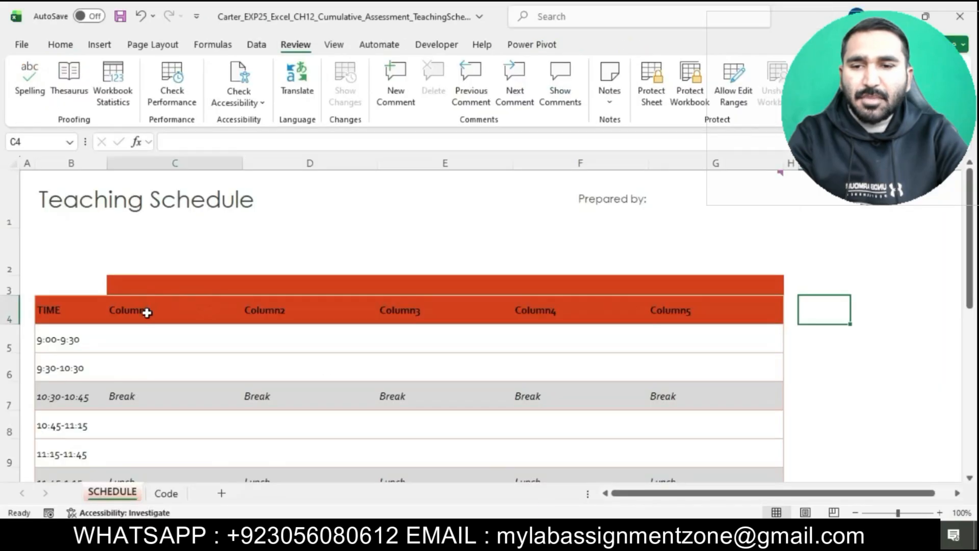
key(BackSpace)
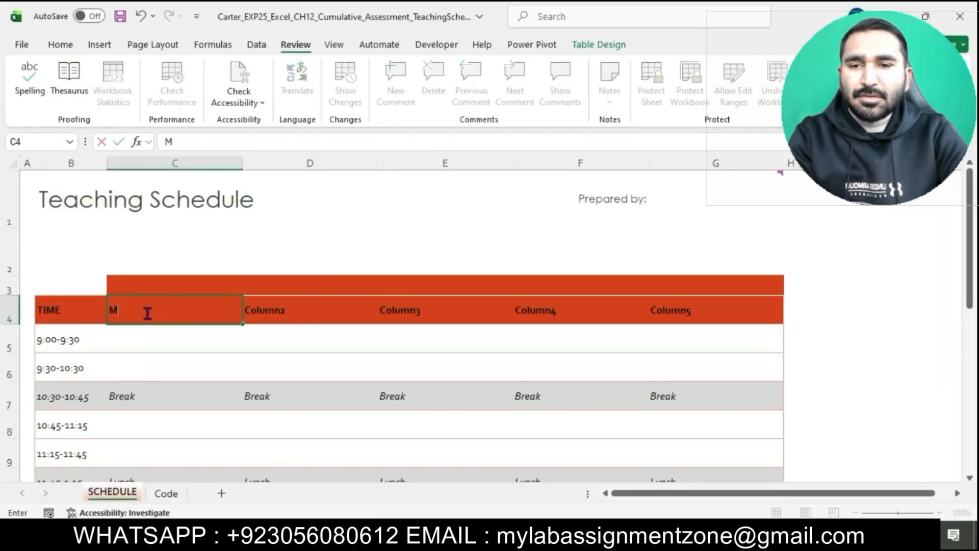
key(Return)
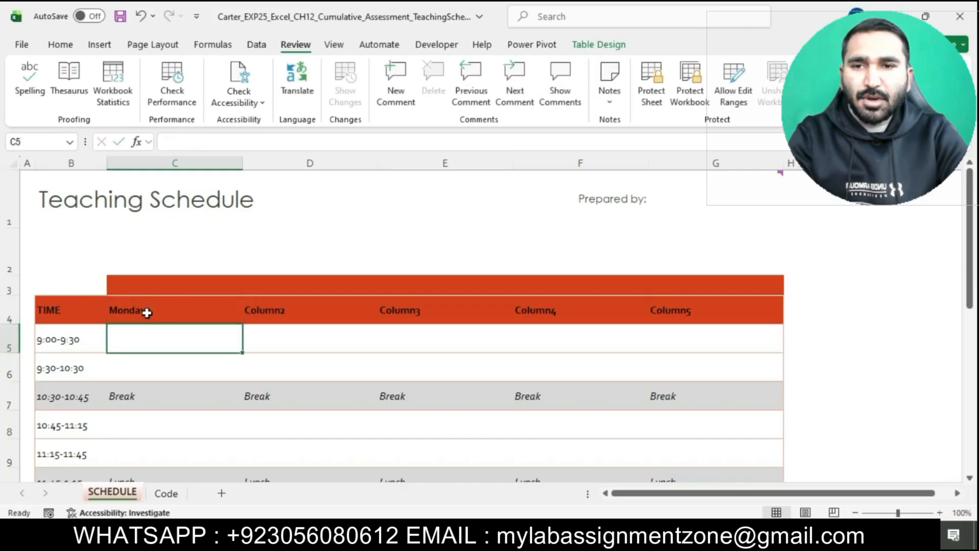
Step: Use the fill handle to fill D4:G4 with the remaining days of the week
key(alt+Tab)
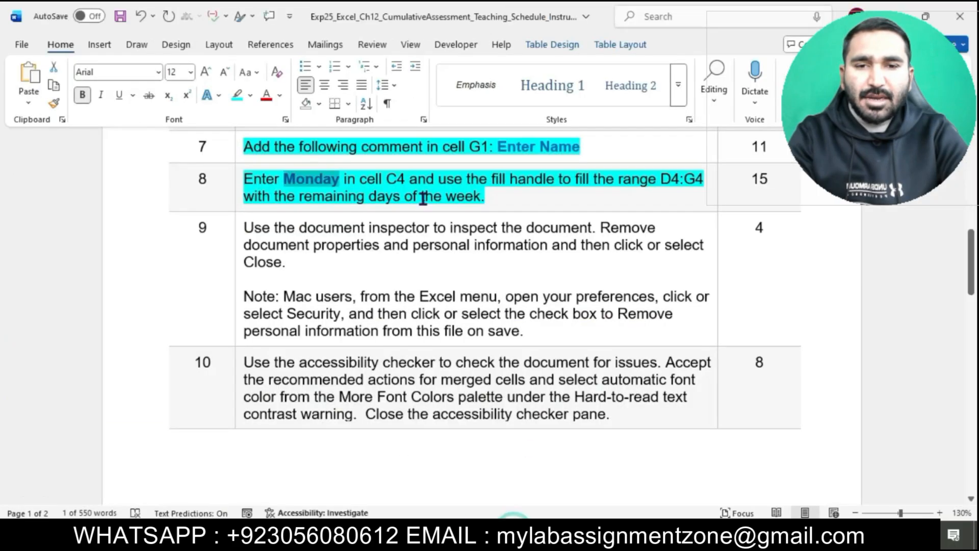
drag(439, 180, 696, 188)
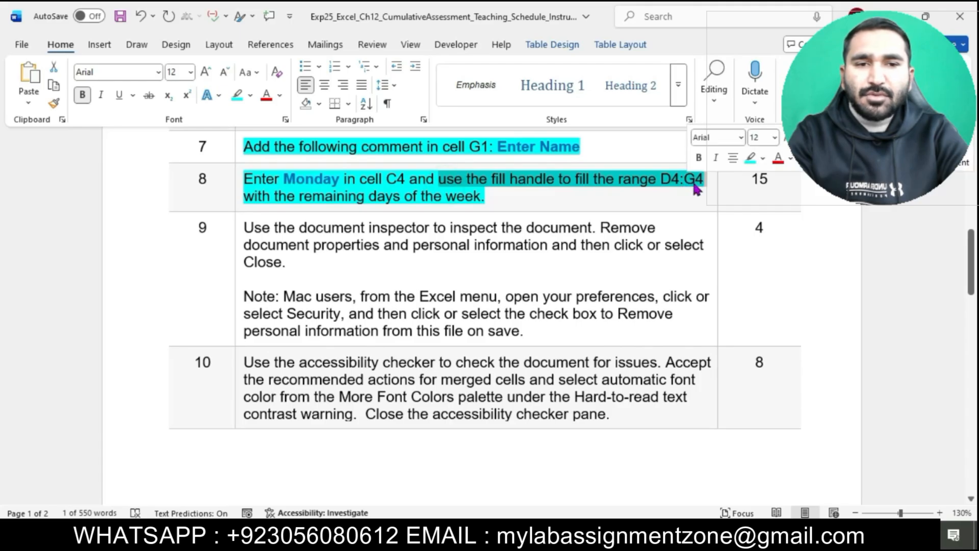
key(alt+Tab)
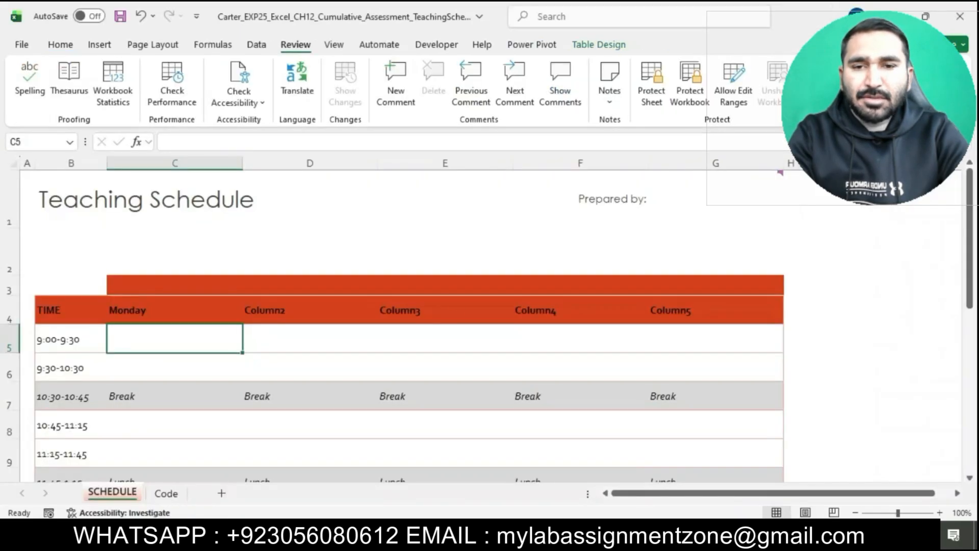
click(155, 309)
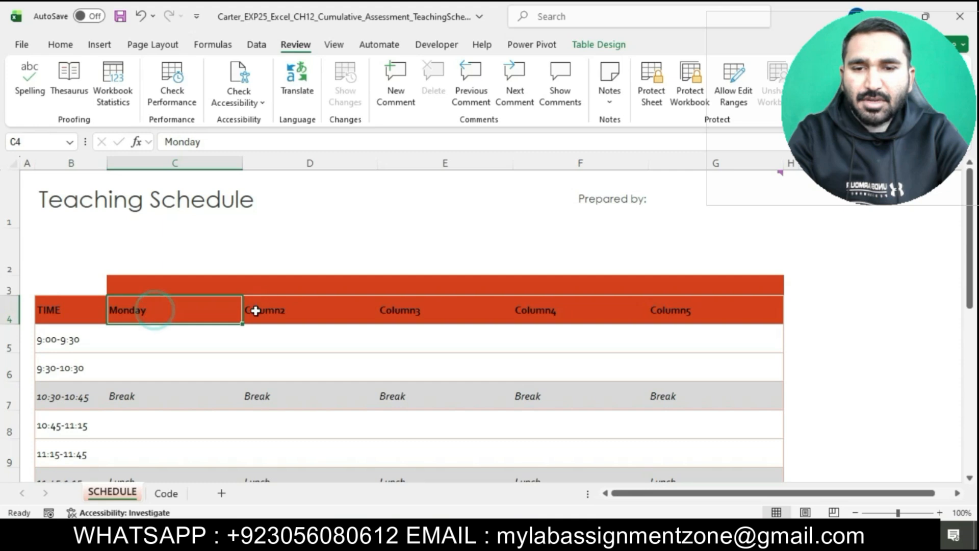
drag(245, 323, 732, 304)
click(859, 421)
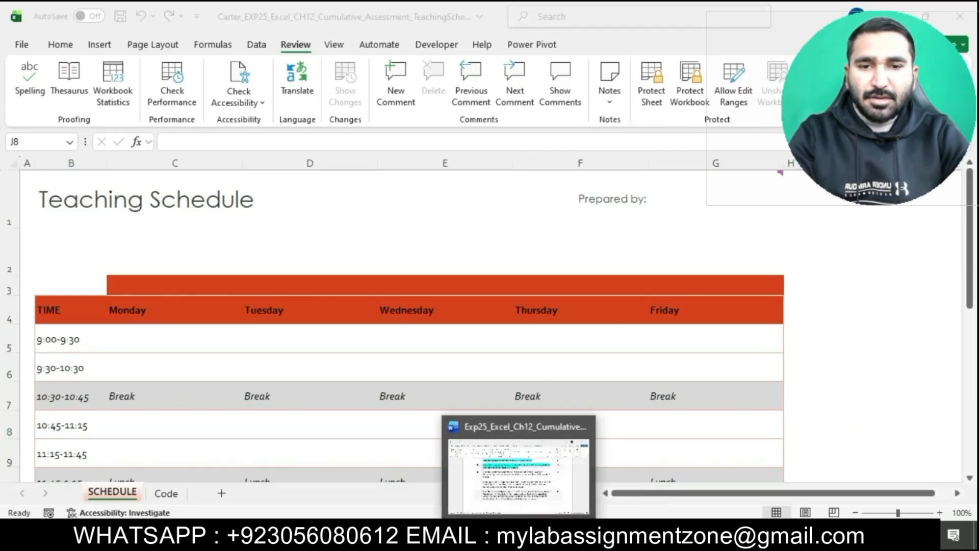
Step: Return to the instructions and highlight the step 9 instruction in turquoise
click(513, 466)
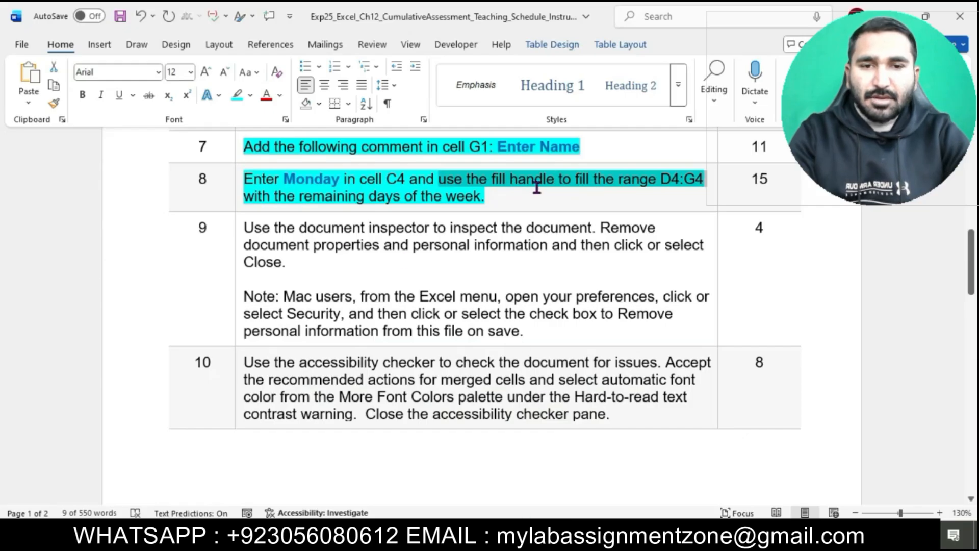
scroll(537, 187, down, 2)
click(240, 166)
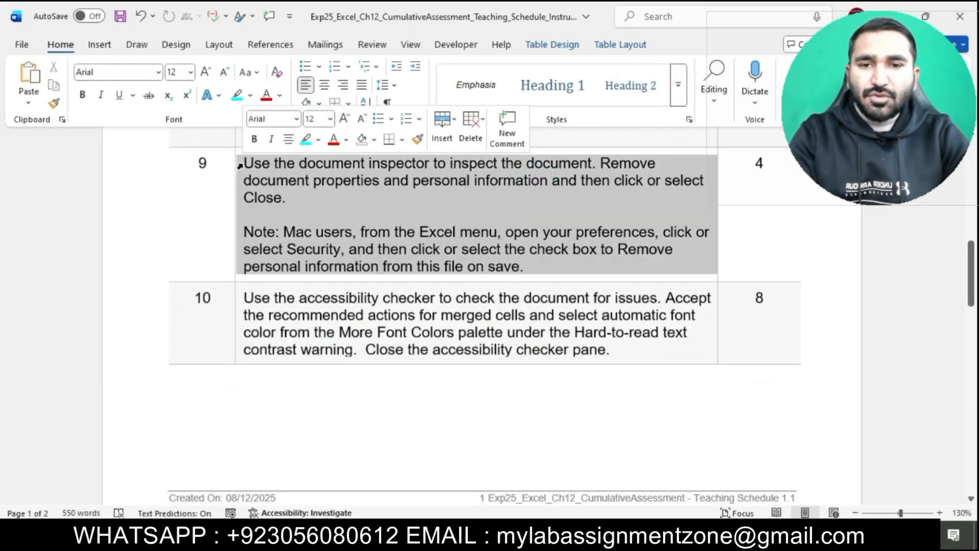
click(306, 139)
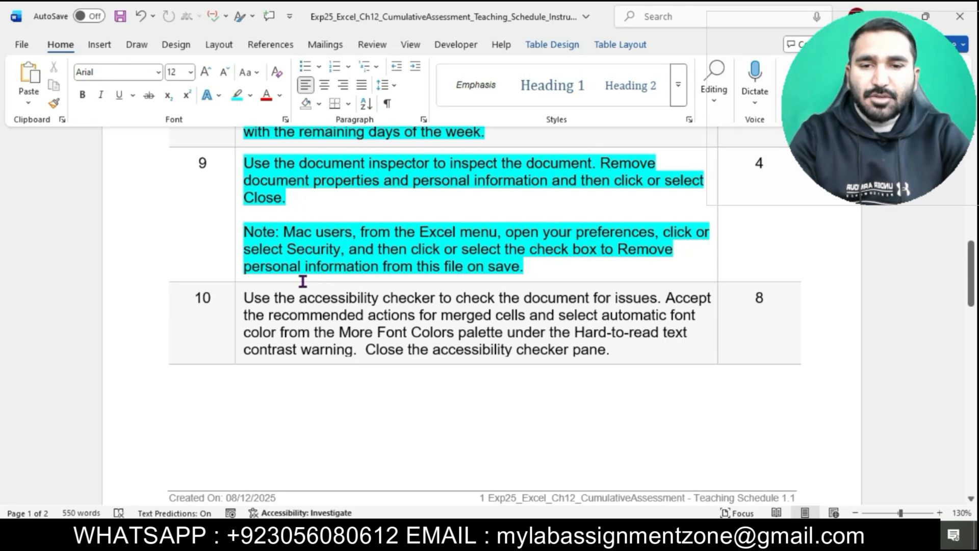
Step: Open the Document Inspector for the workbook from the file info page
drag(248, 168, 575, 166)
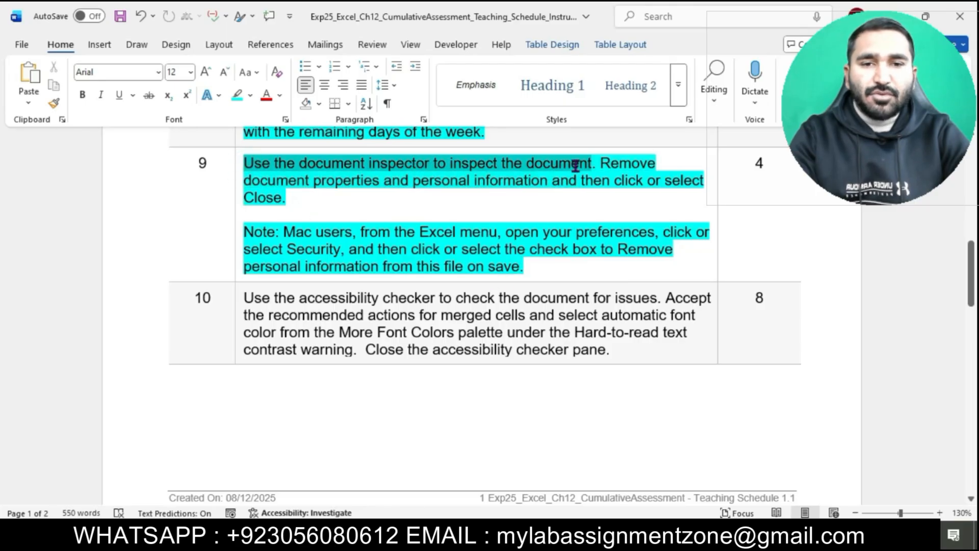
key(alt+Tab)
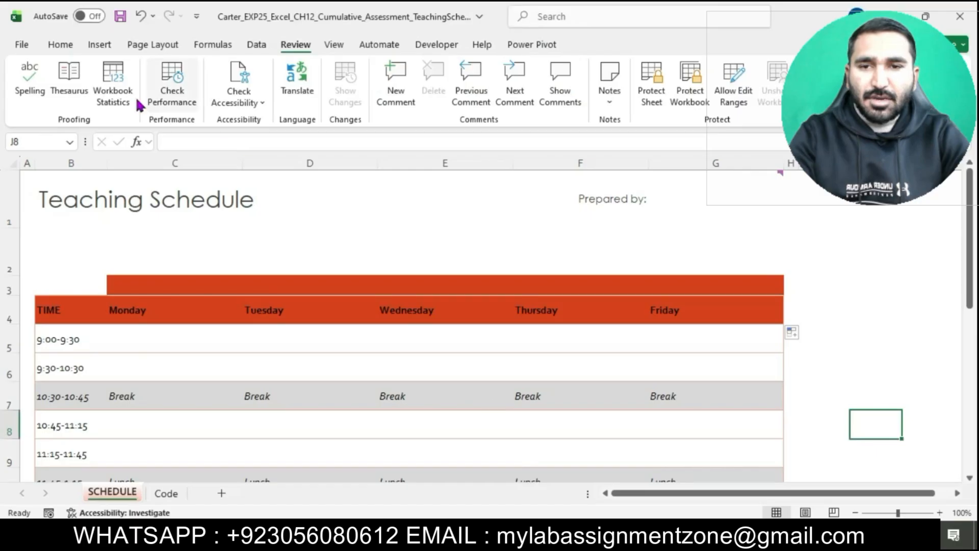
click(20, 45)
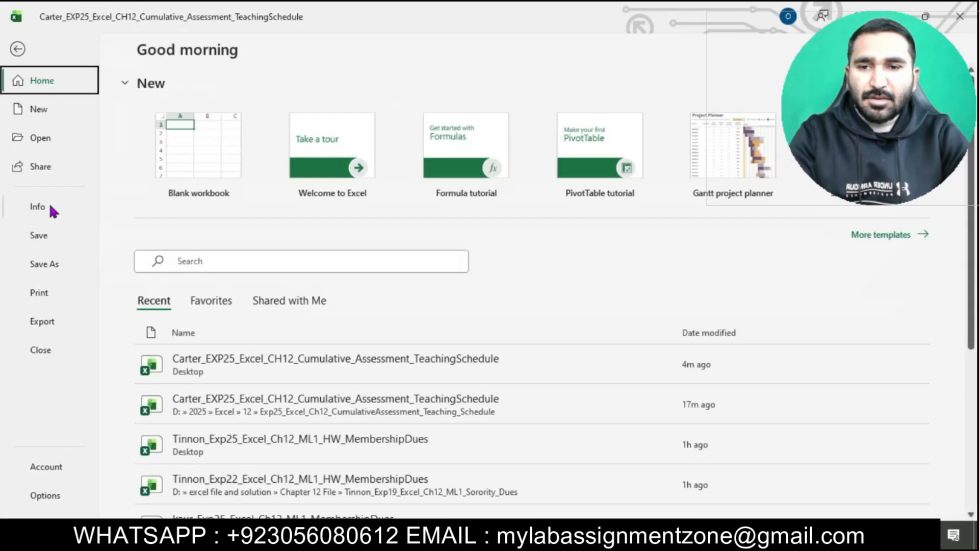
click(49, 208)
click(179, 290)
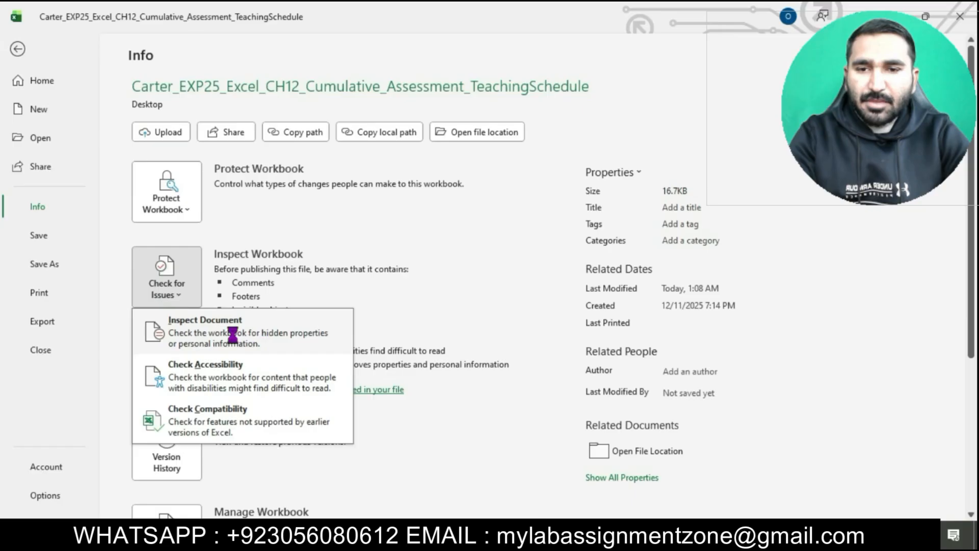
click(249, 336)
click(479, 312)
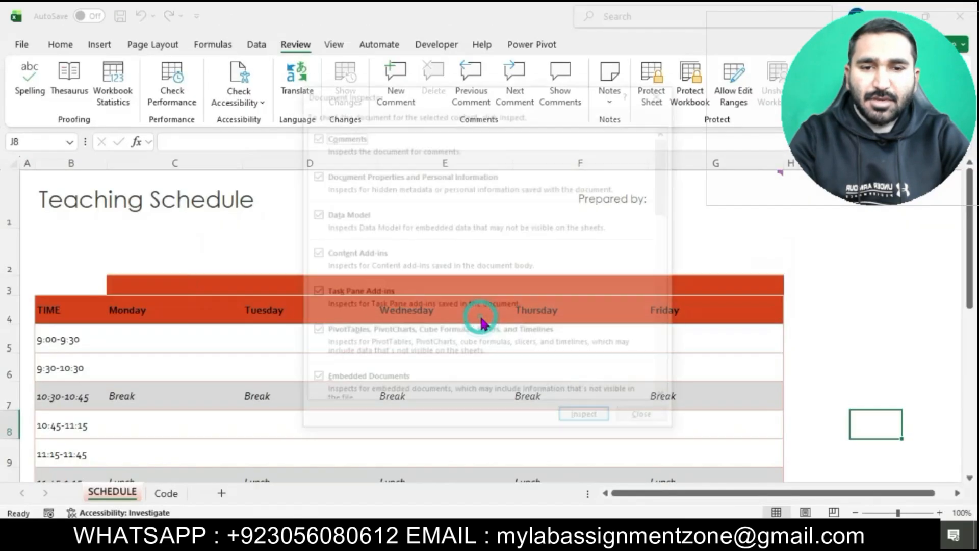
Step: Inspect the workbook with all the default inspection categories checked
key(alt+Tab)
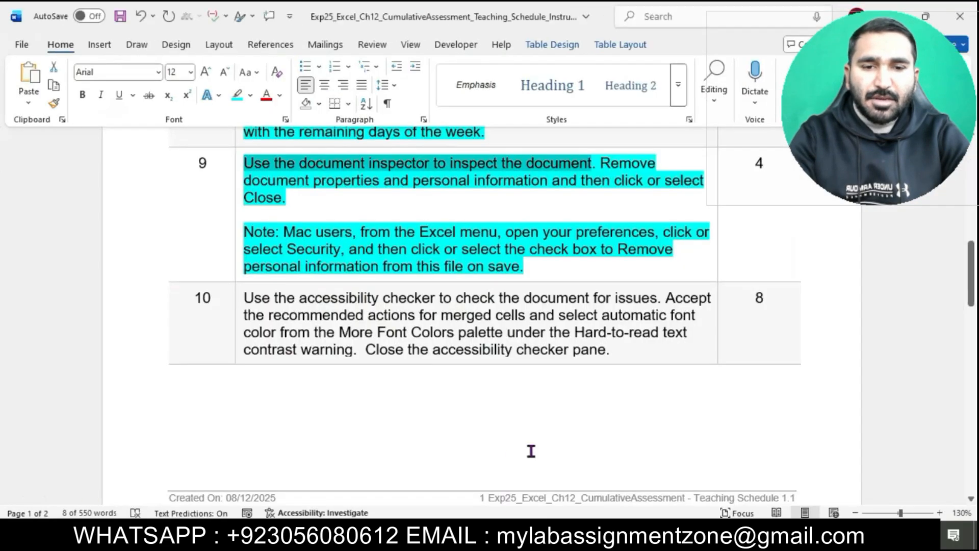
drag(602, 163, 550, 182)
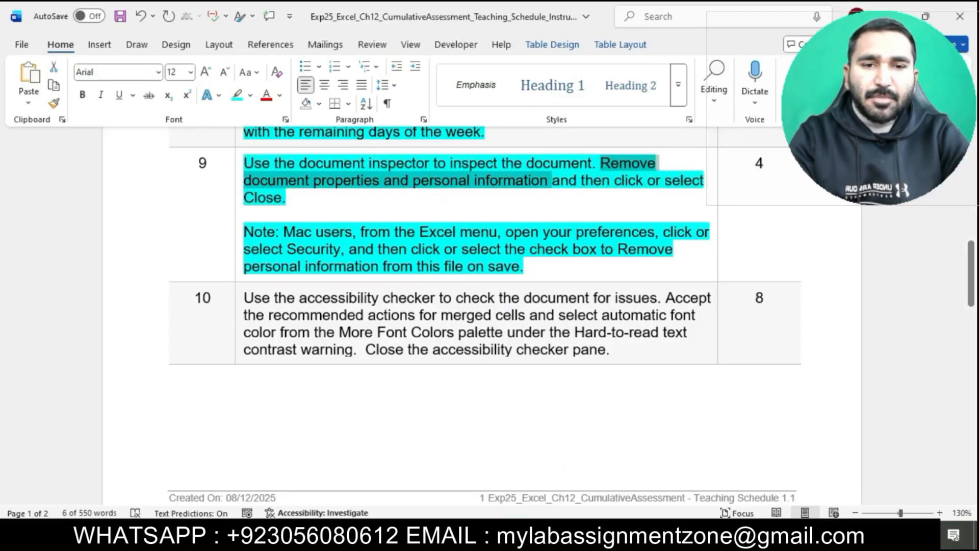
key(alt+Tab)
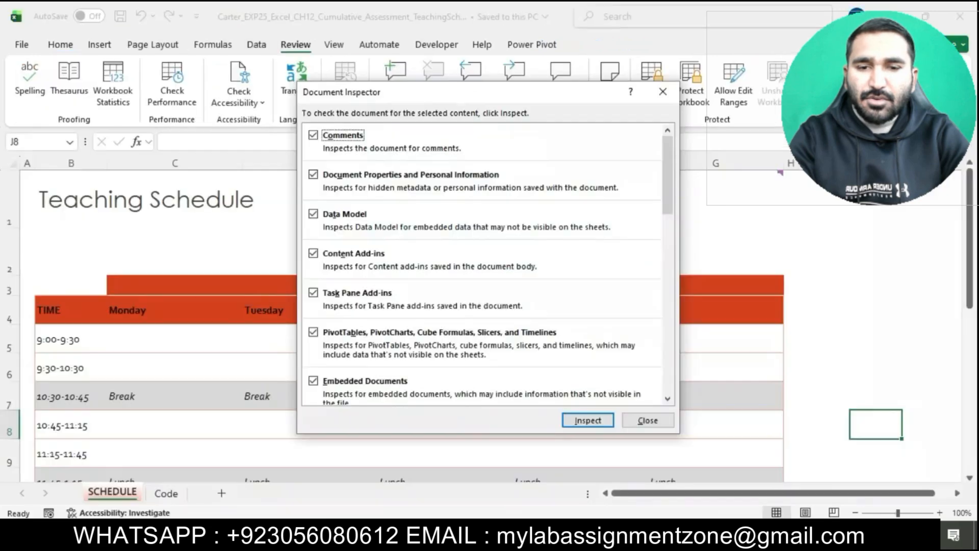
scroll(556, 332, down, 5)
scroll(558, 337, down, 8)
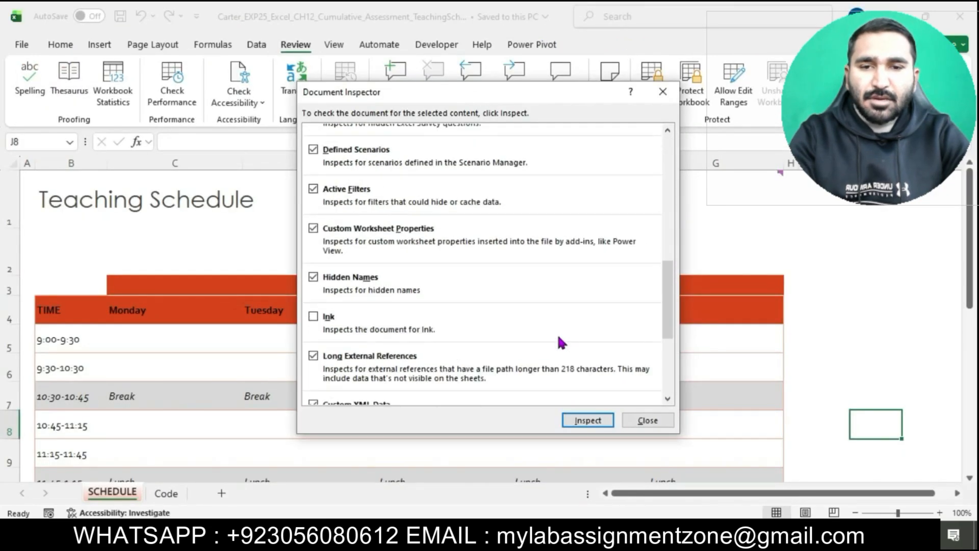
scroll(558, 338, up, 4)
scroll(559, 341, up, 8)
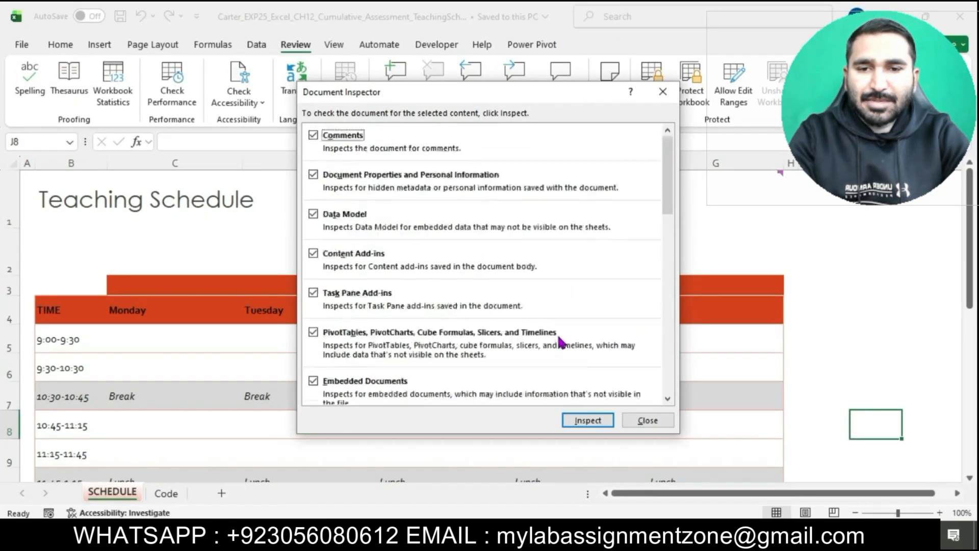
click(590, 425)
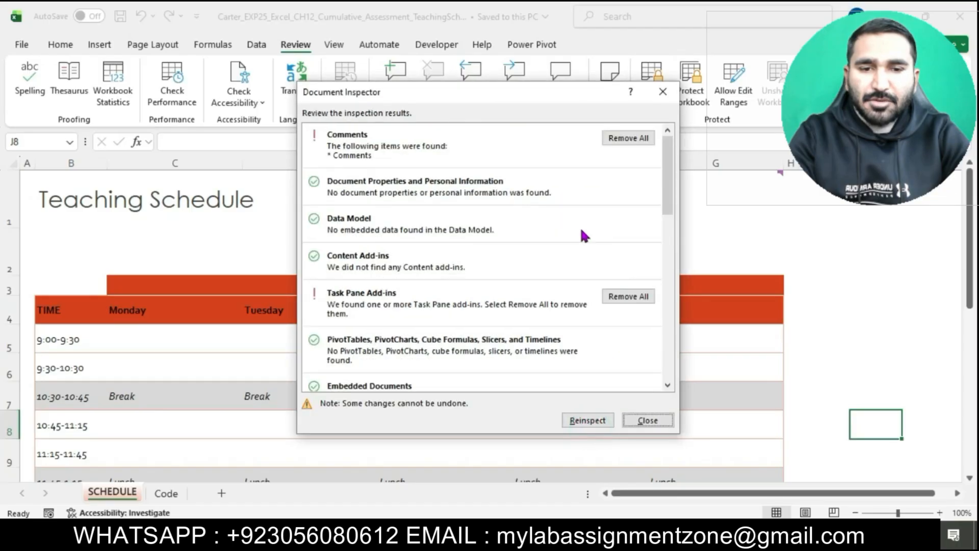
Step: Remove all comments found by the inspection, reinspect, and close the Document Inspector
scroll(433, 289, down, 5)
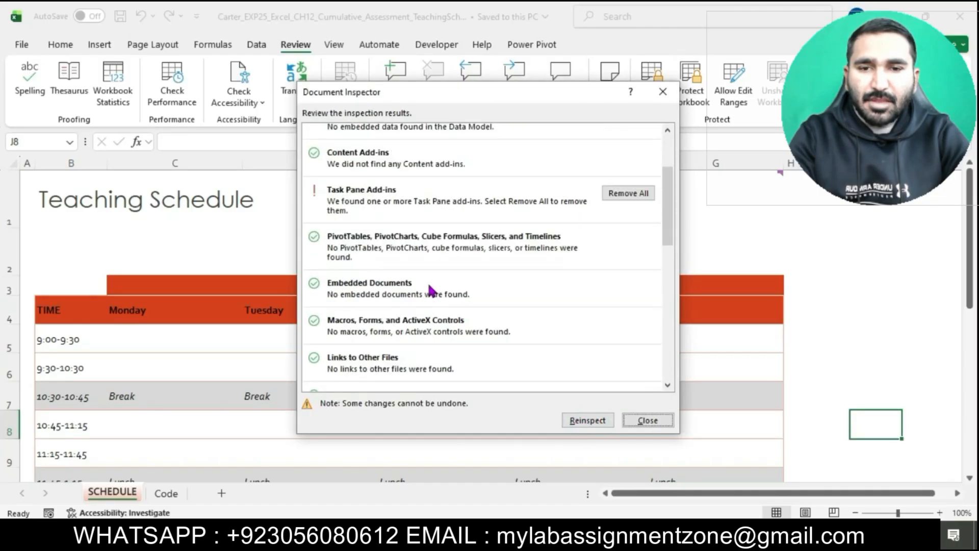
scroll(430, 291, down, 6)
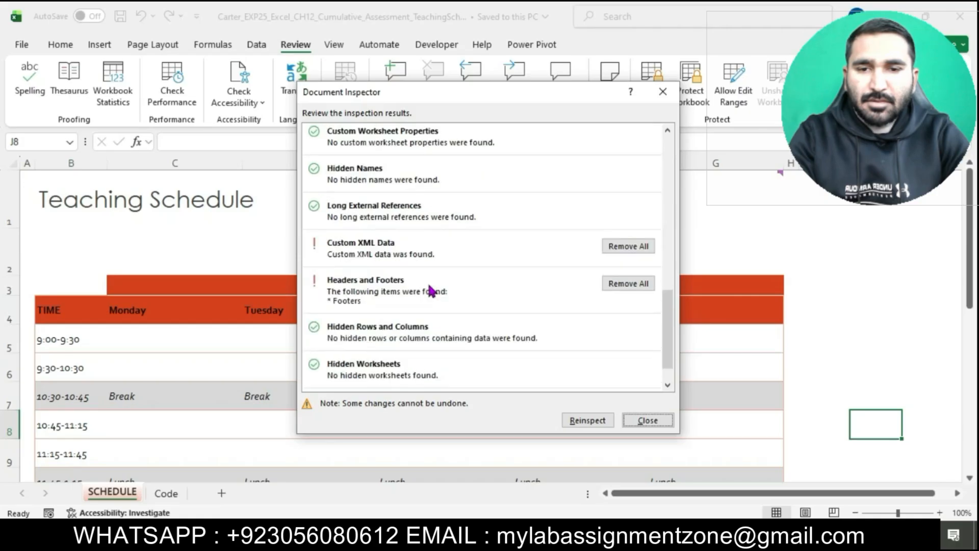
scroll(431, 291, down, 1)
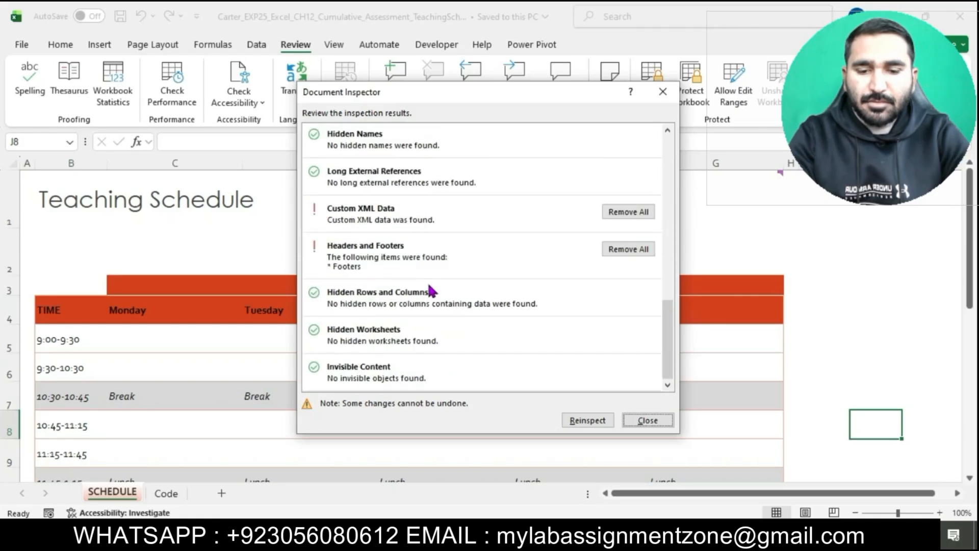
scroll(431, 291, up, 4)
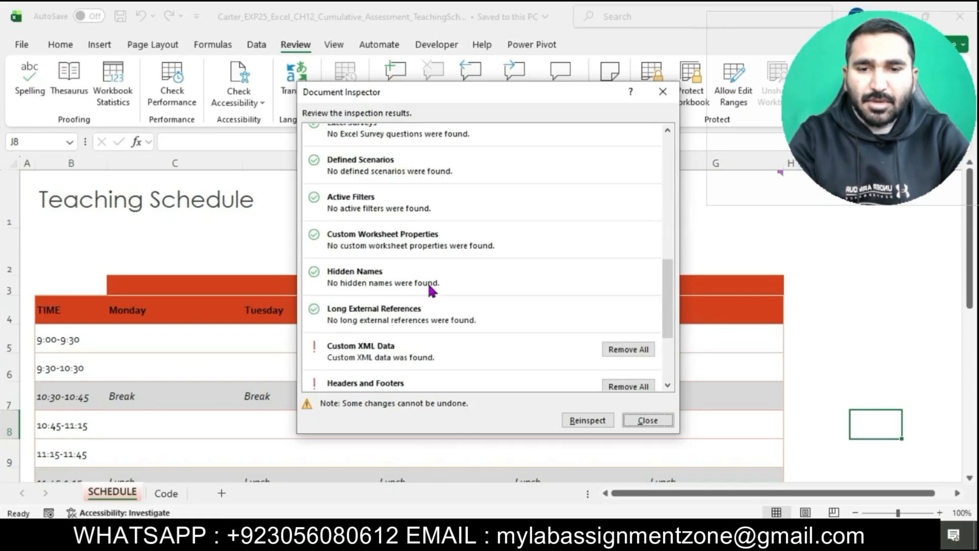
scroll(431, 289, up, 6)
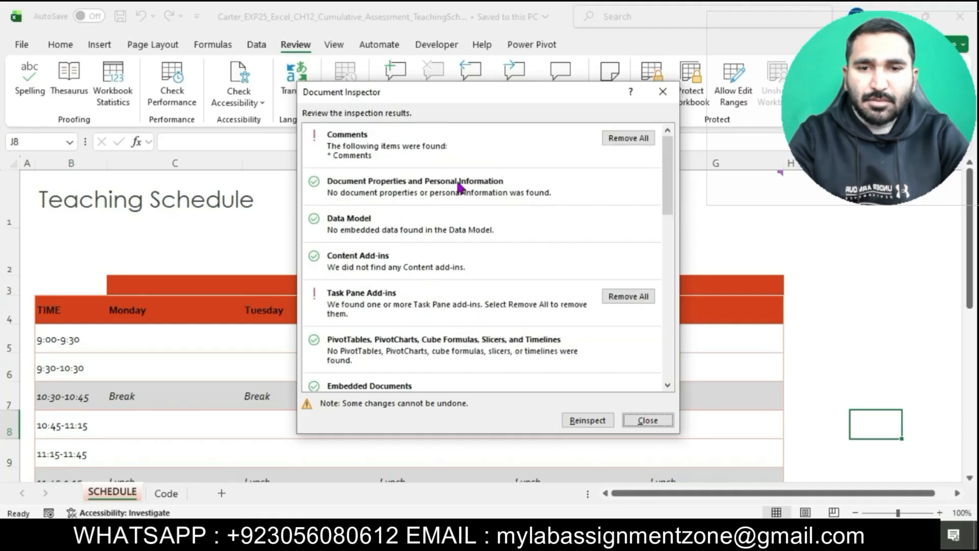
click(622, 137)
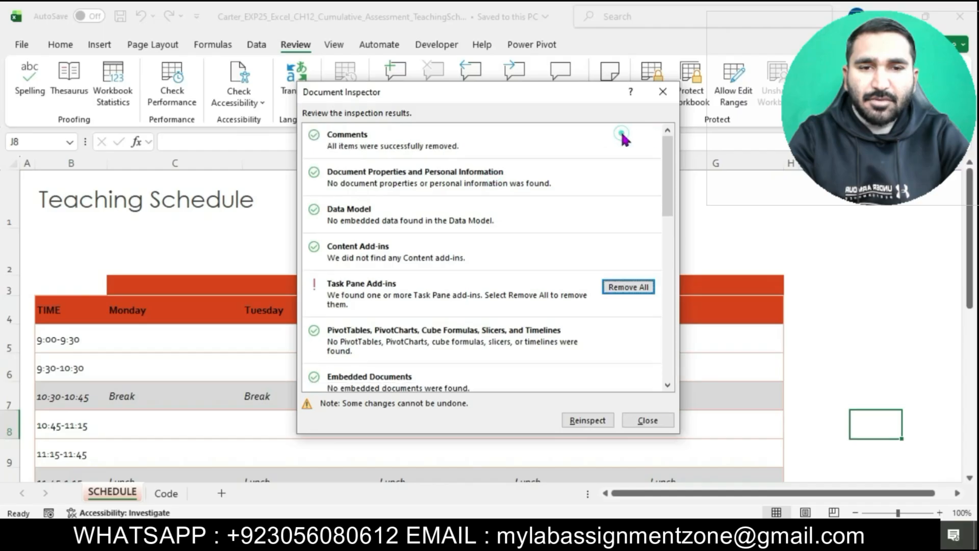
click(586, 421)
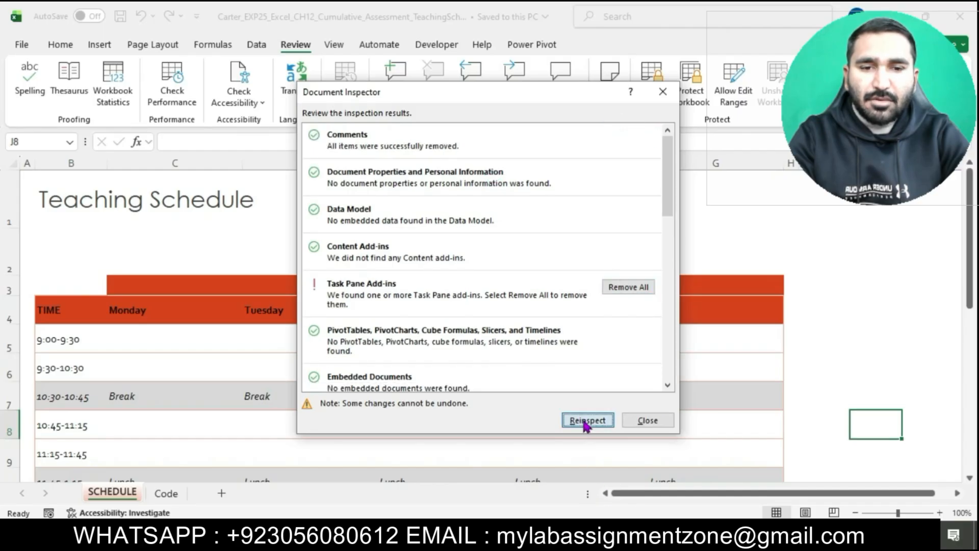
click(643, 421)
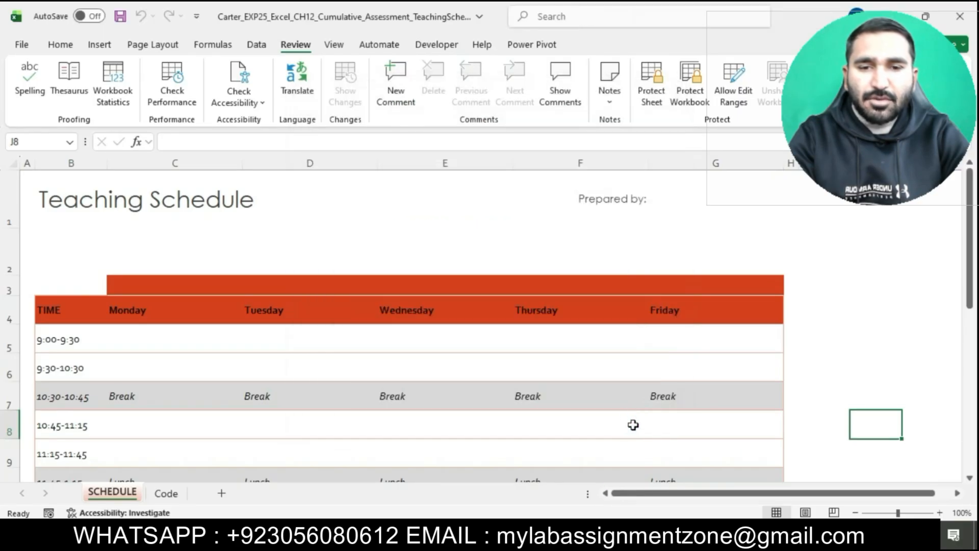
Step: Return to the instructions and highlight the step 10 through 19 instructions in turquoise
key(alt+Tab)
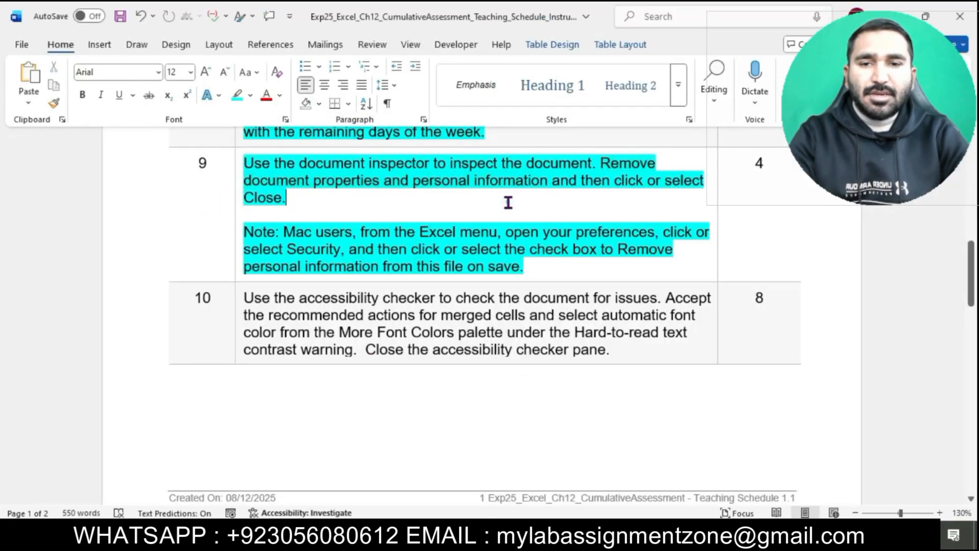
scroll(508, 203, down, 4)
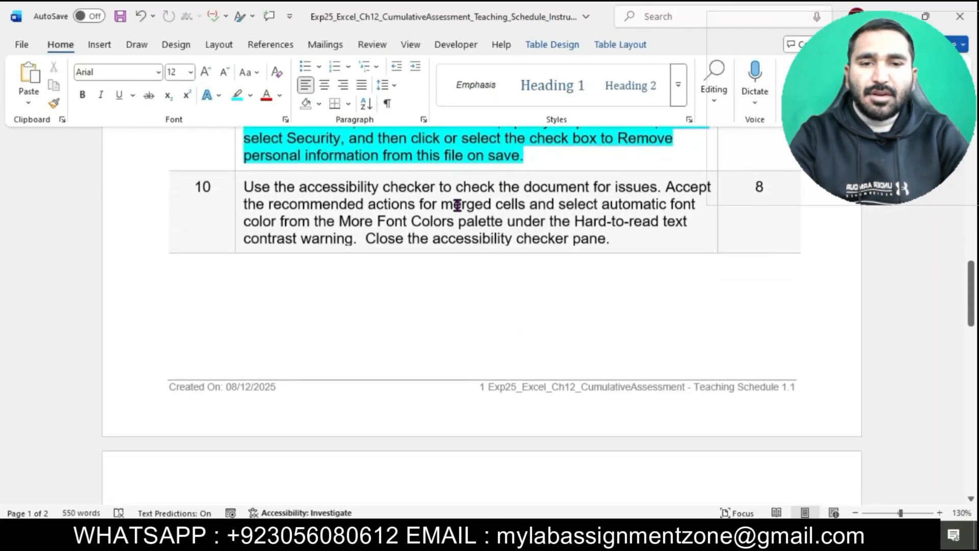
drag(242, 186, 373, 515)
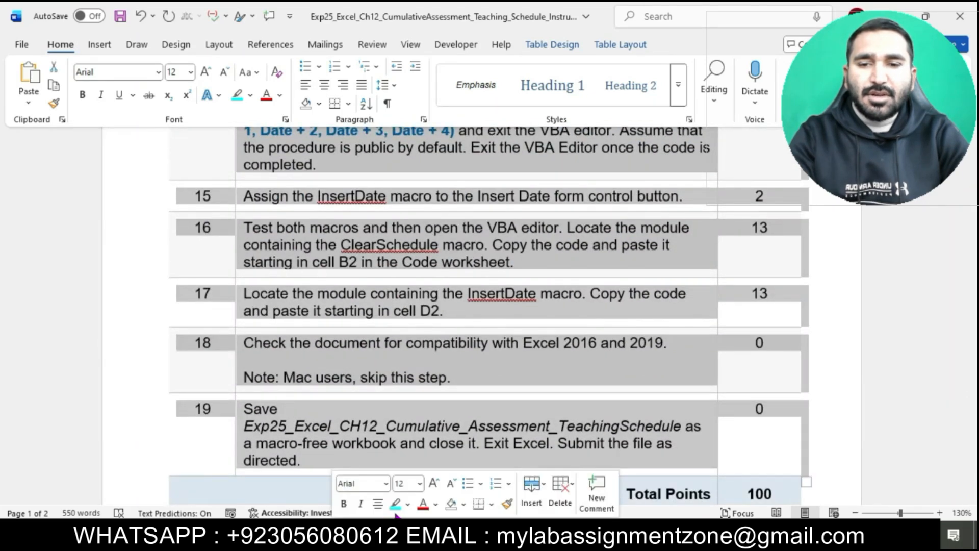
click(395, 504)
click(508, 458)
Step: Scroll back through the instructions document to its top
scroll(508, 457, down, 4)
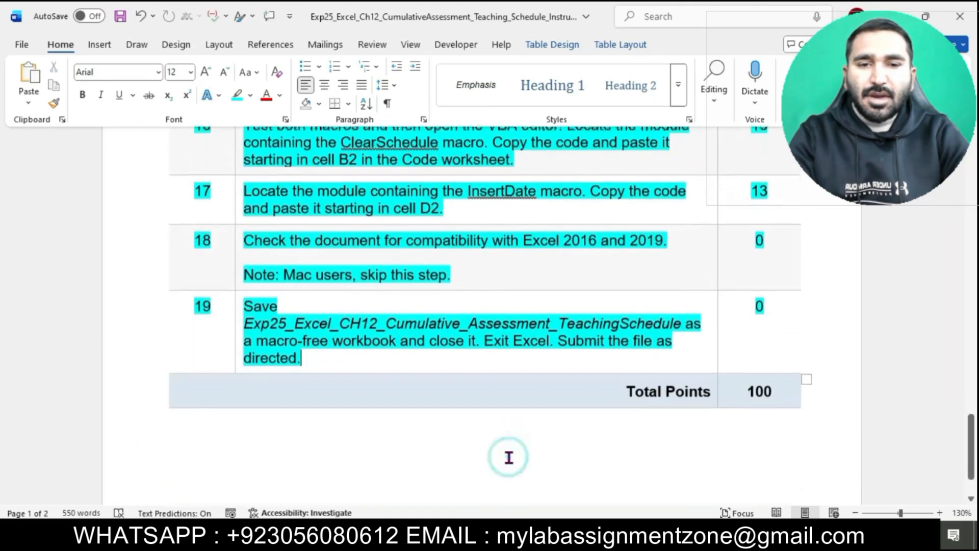
scroll(508, 457, up, 2)
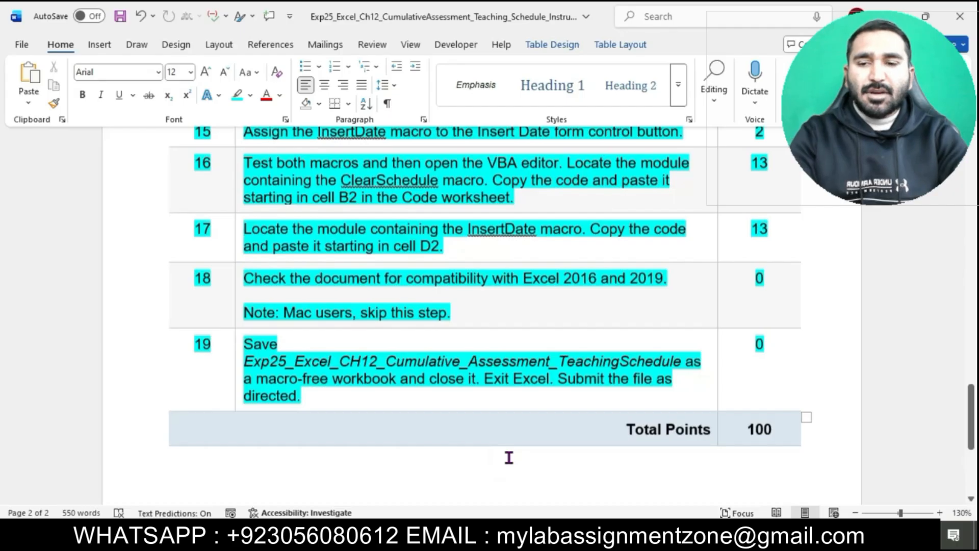
scroll(508, 458, up, 20)
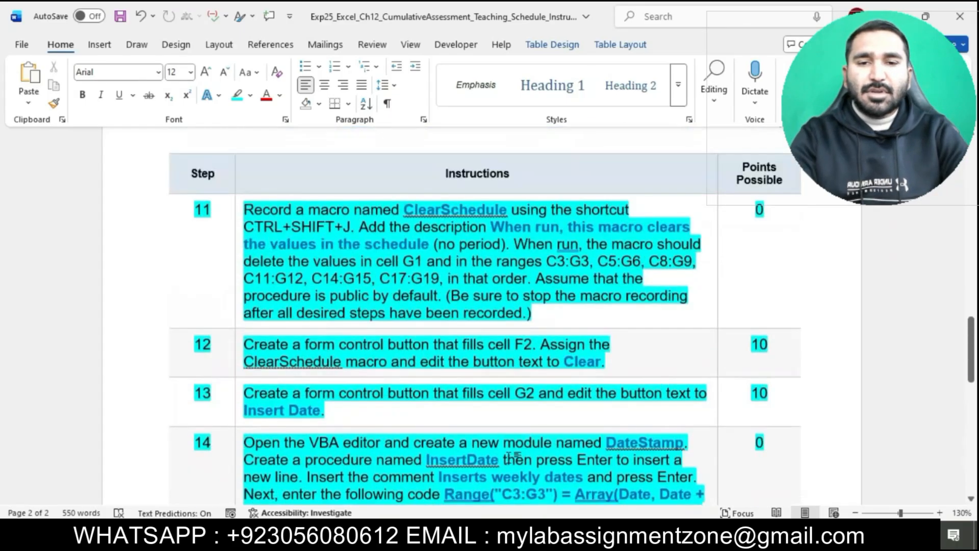
scroll(508, 457, up, 10)
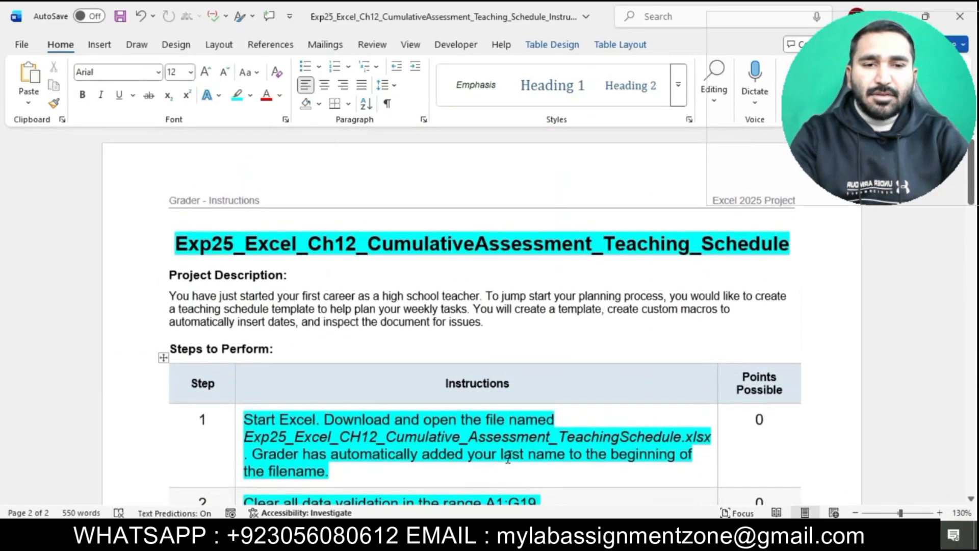